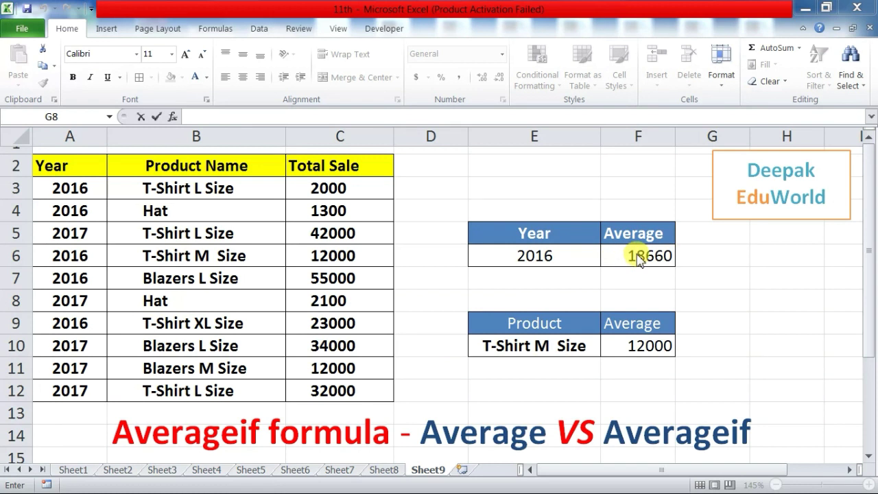
Enter 2017 as the year criterion in E6 and hat as the product criterion in E10.
click(569, 260)
text(2017)
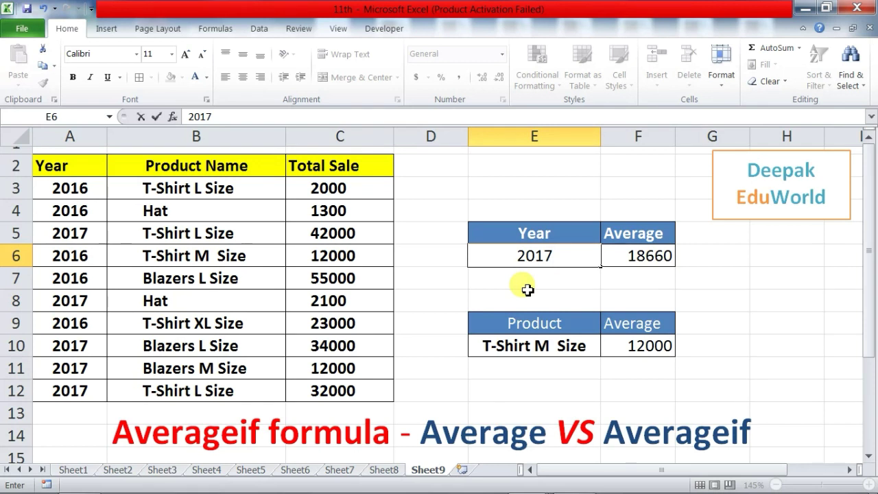
click(761, 303)
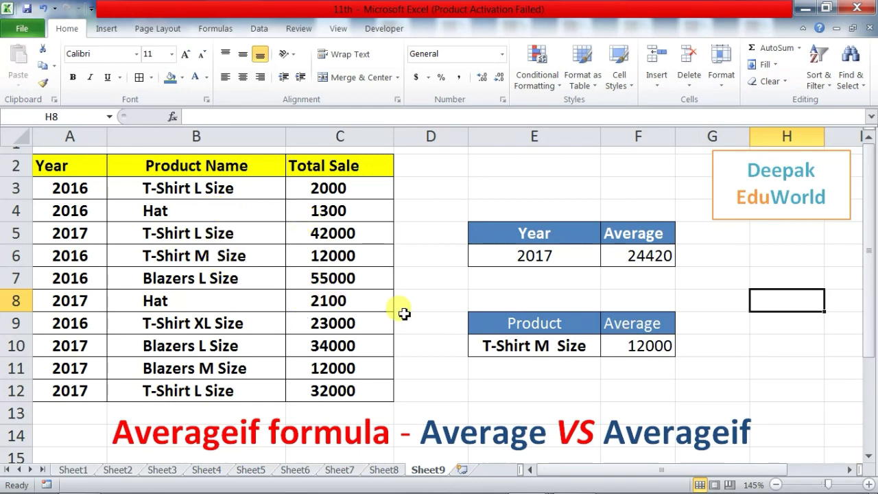
click(498, 344)
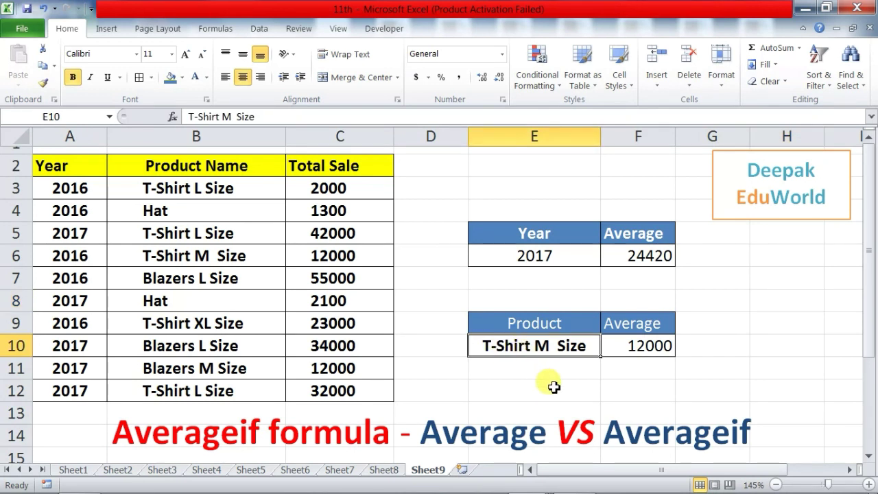
text(hat)
click(694, 365)
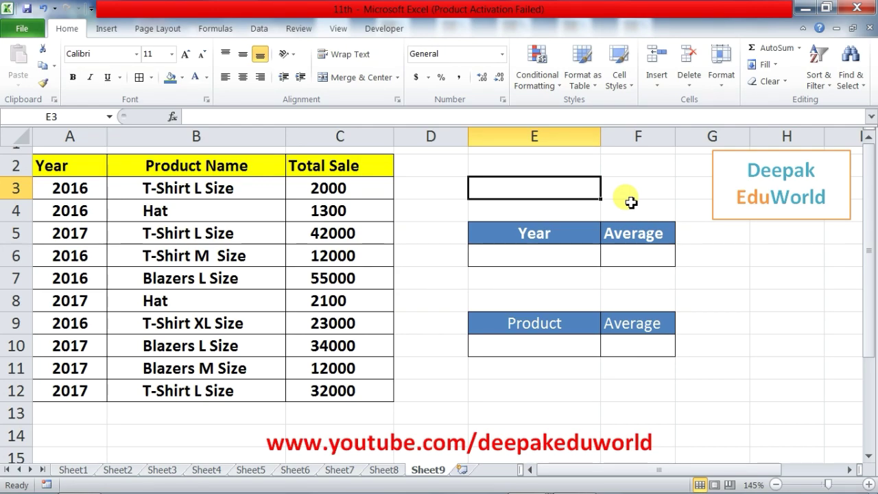
Enter =AVERAGE(C3:C12) in E3, giving the overall Total Sale average of 21540.
text(=aver)
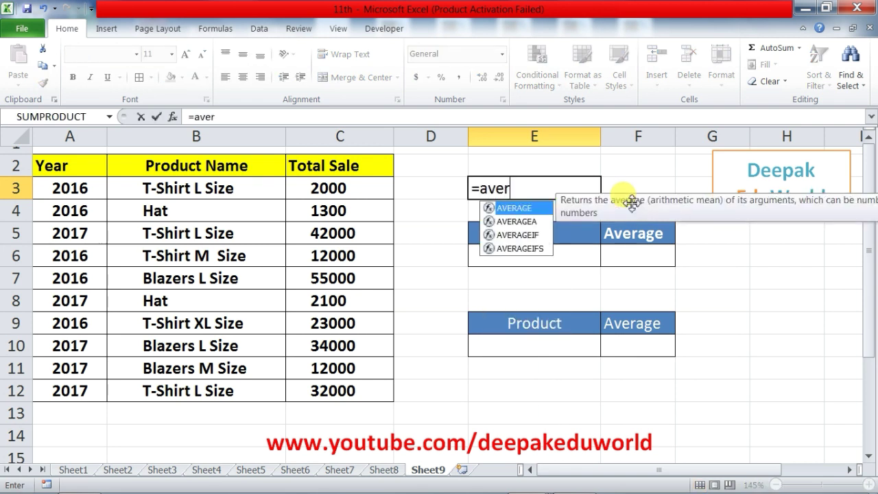
text(age()
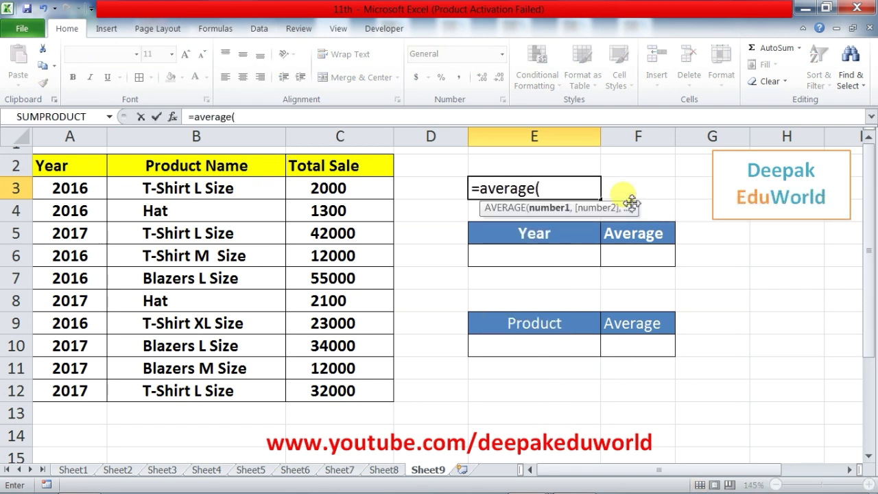
mouse_move(366, 188)
mouse_down()
mouse_move(360, 407)
mouse_move(364, 390)
mouse_up()
text())
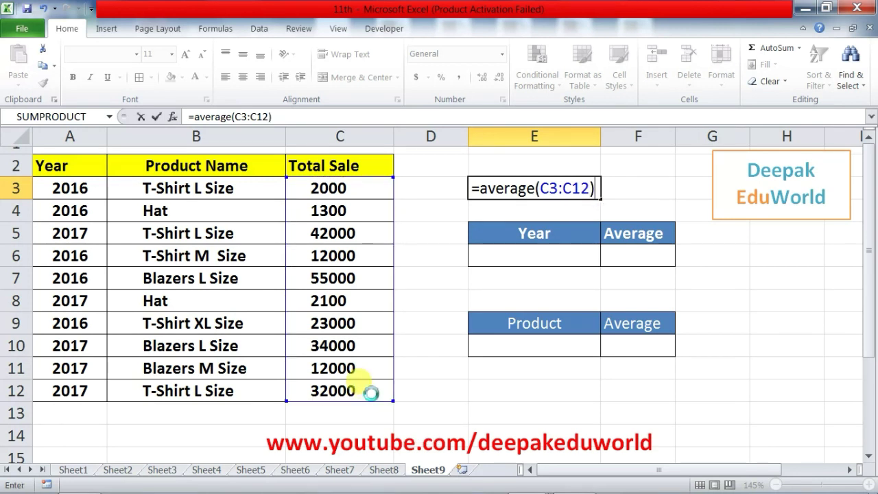
key(Return)
click(495, 192)
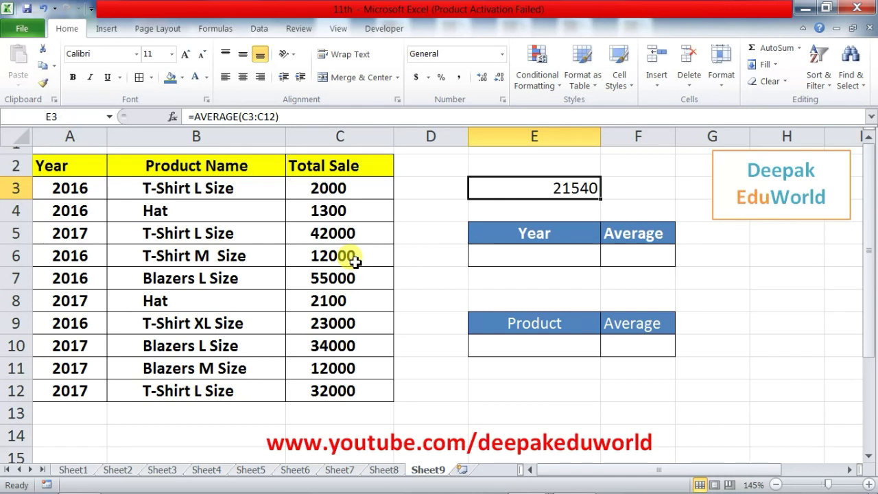
click(633, 255)
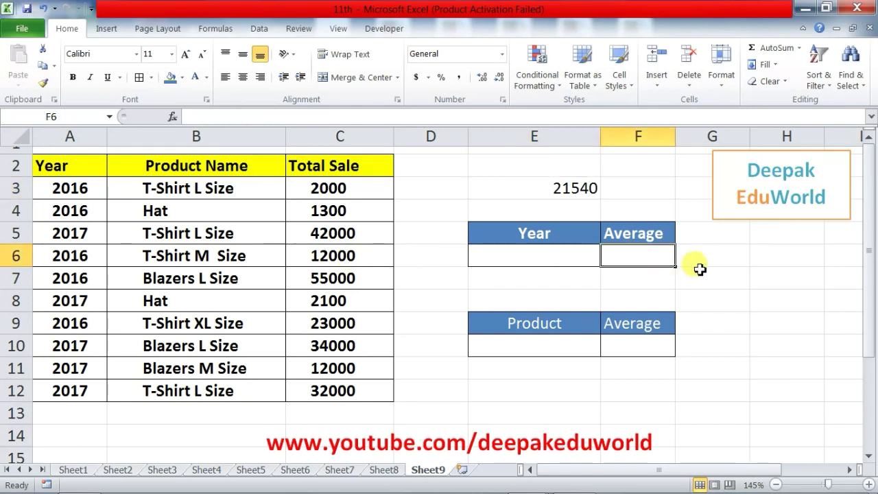
Enter =AVERAGEIF(A3:A12,2017,C3:C12) in F6, returning the 2017 average of 24420.
text(=aver)
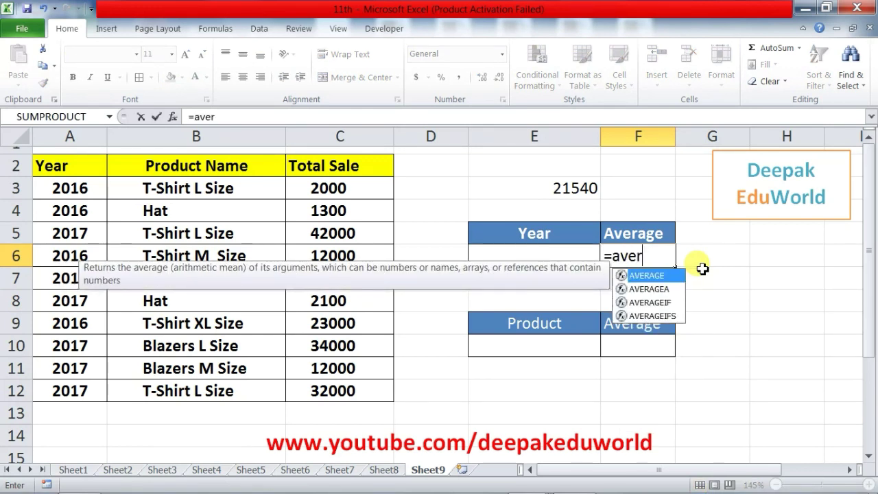
text(ageif)
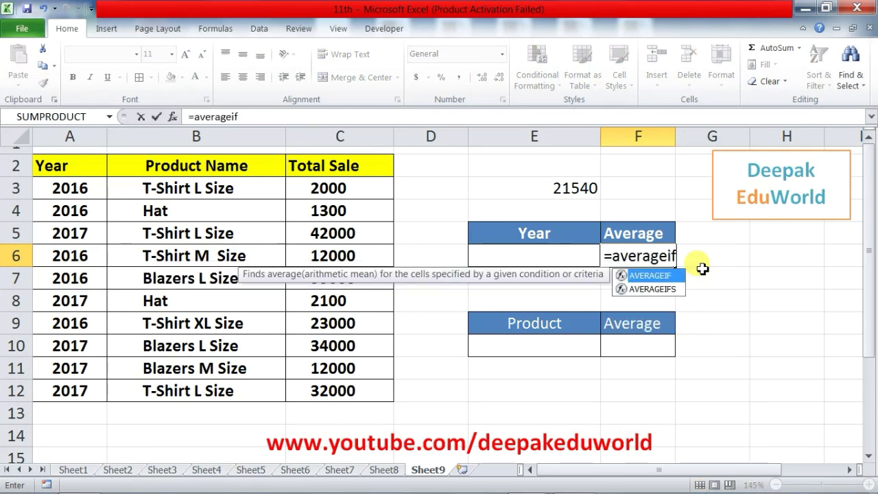
text(()
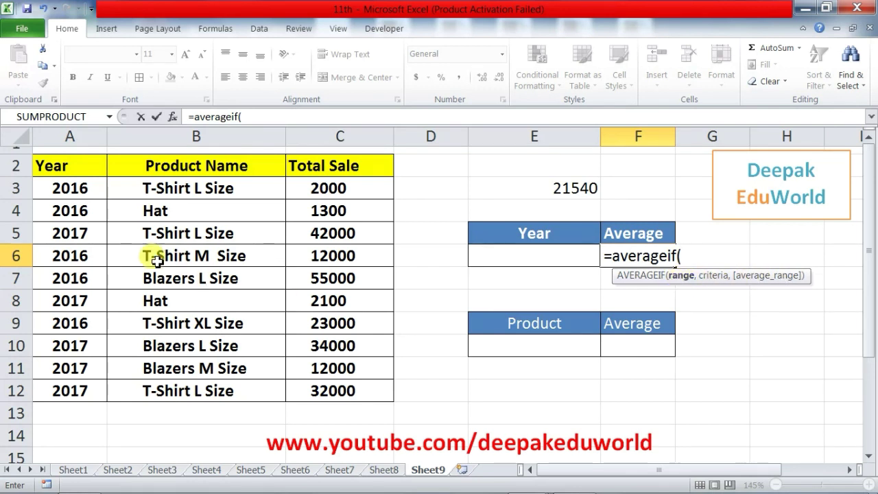
drag(69, 189, 65, 390)
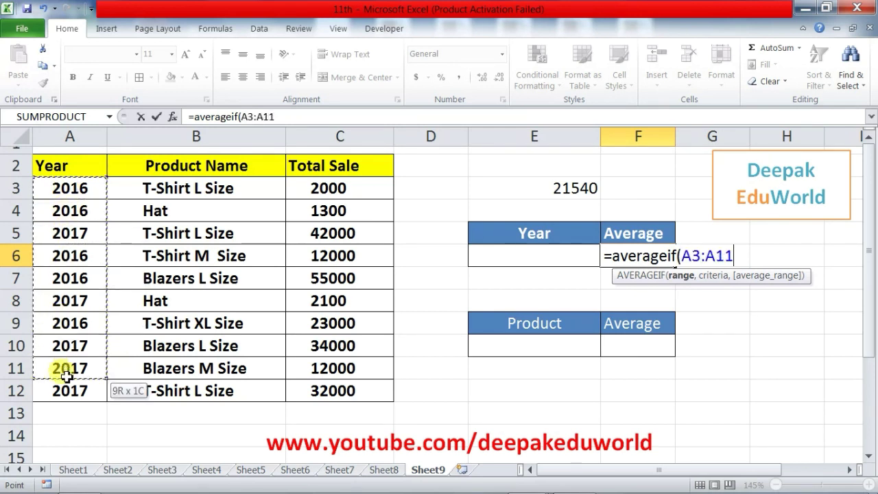
text(,)
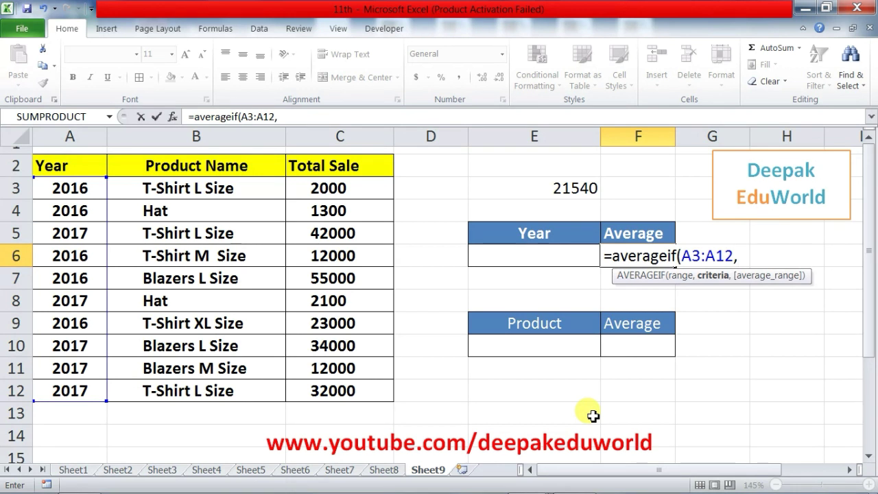
text(2017)
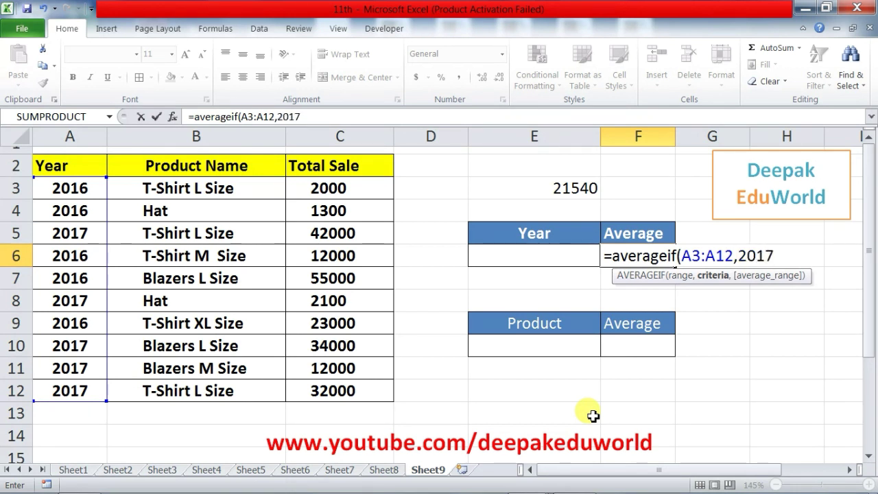
text(,)
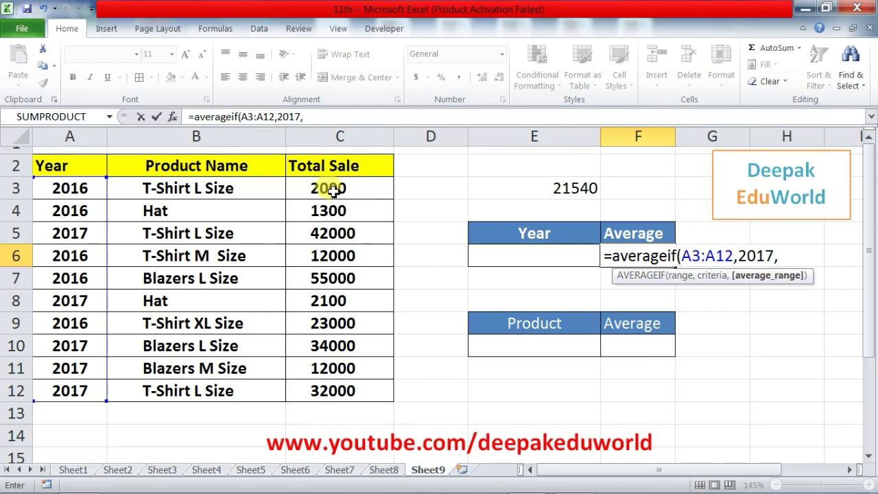
drag(327, 188, 322, 388)
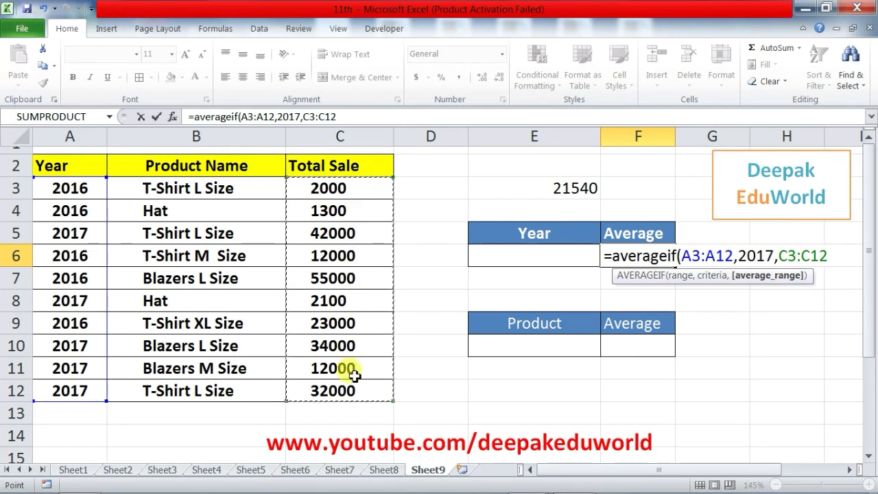
text())
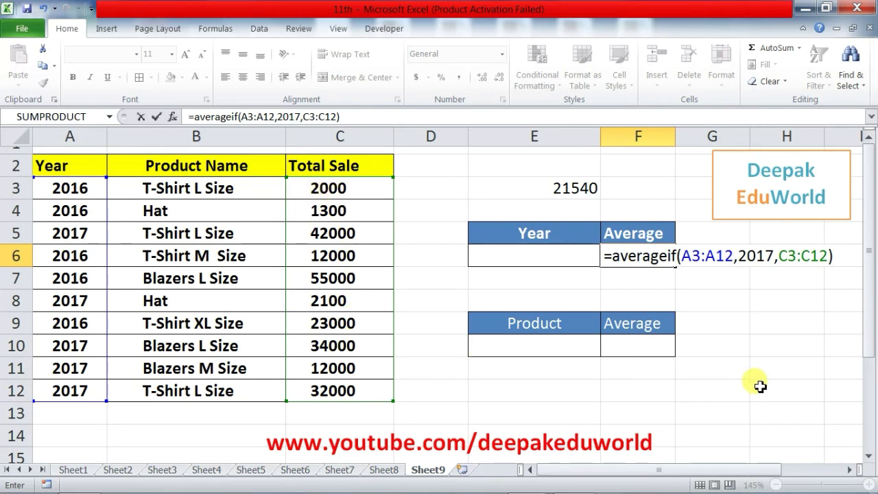
key(Return)
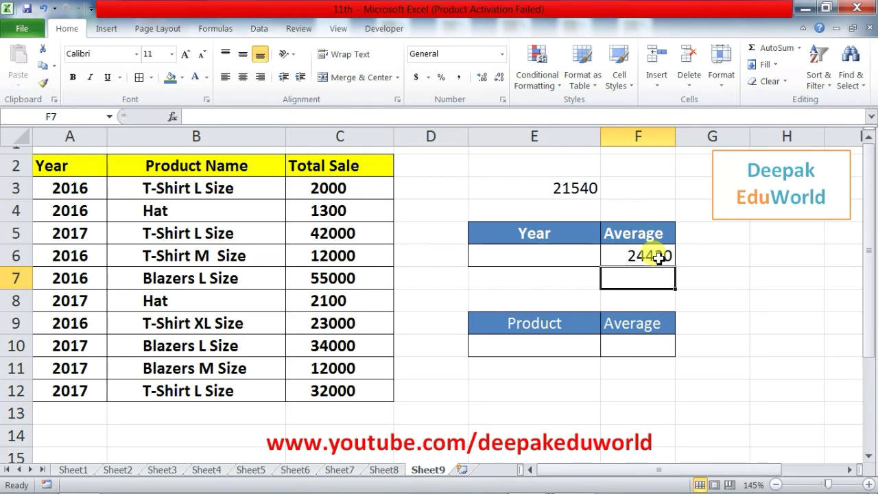
click(698, 294)
Enter =AVERAGEIF(A3:A12,E7,C3:C12) in F7 so the year criterion comes from E7.
click(645, 276)
text(=)
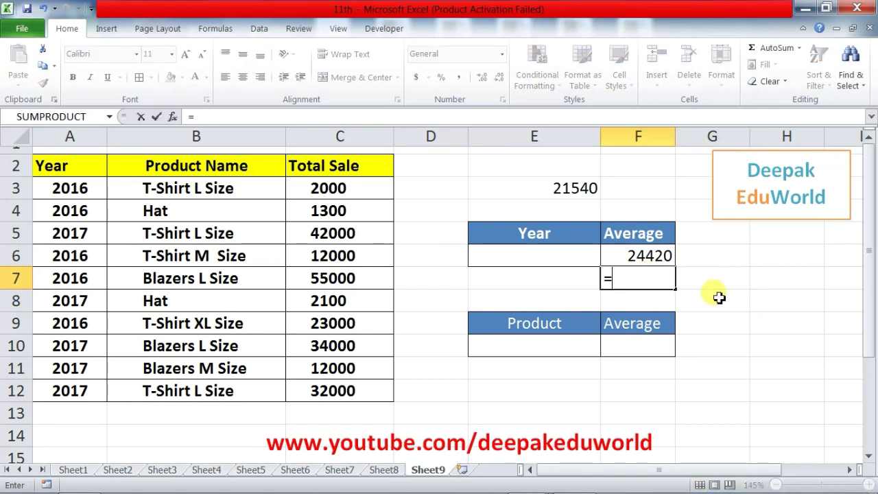
text(average)
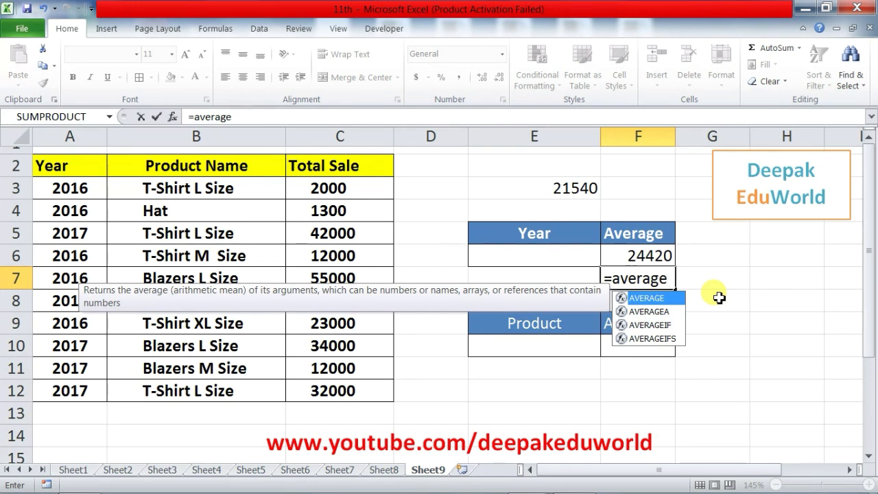
text(if()
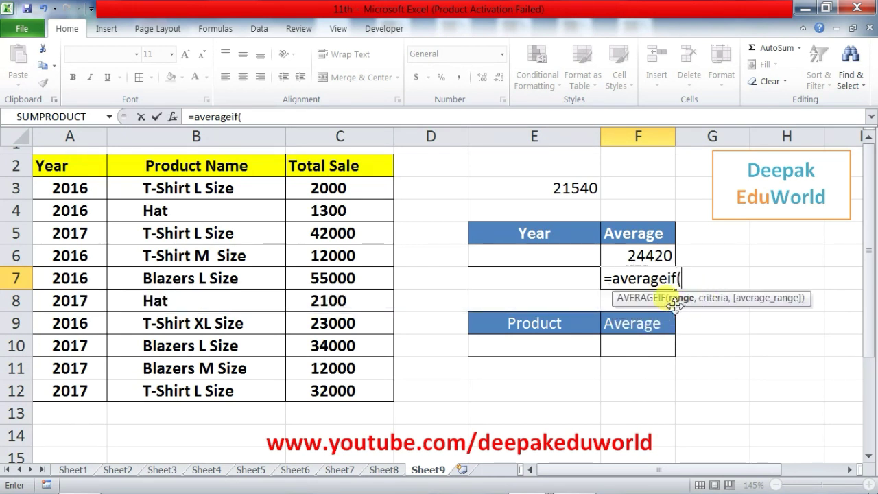
drag(69, 188, 76, 391)
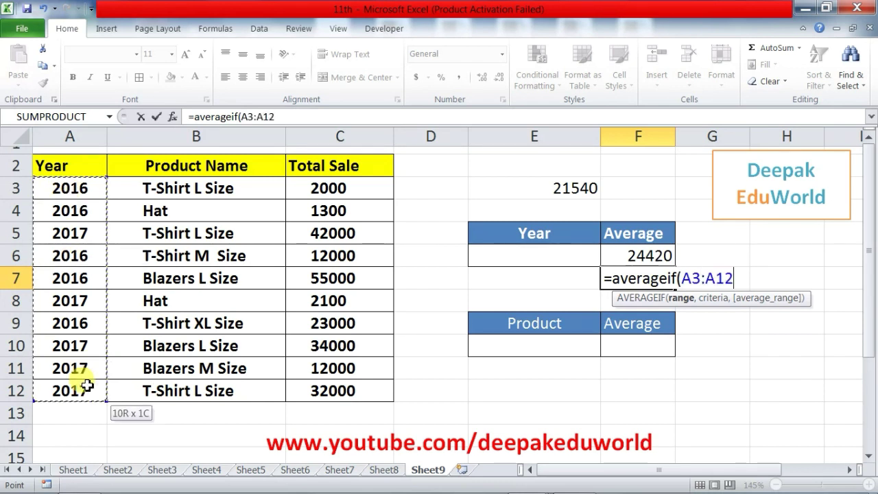
text(,)
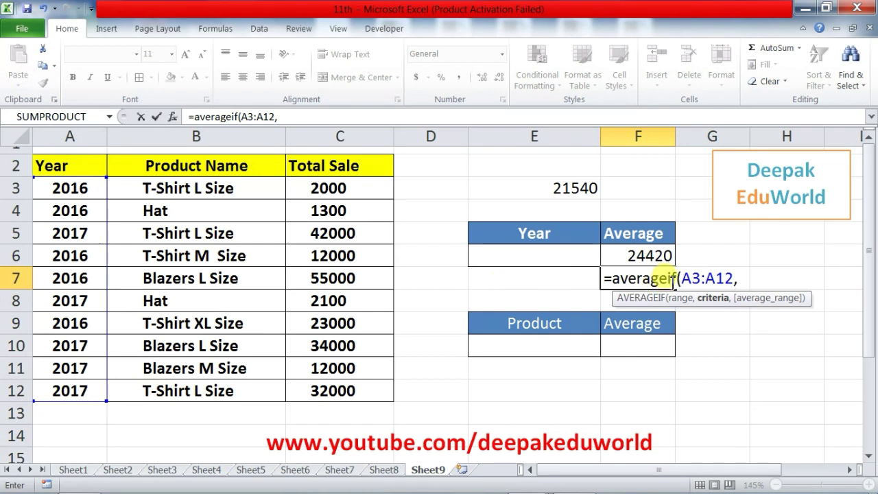
click(495, 280)
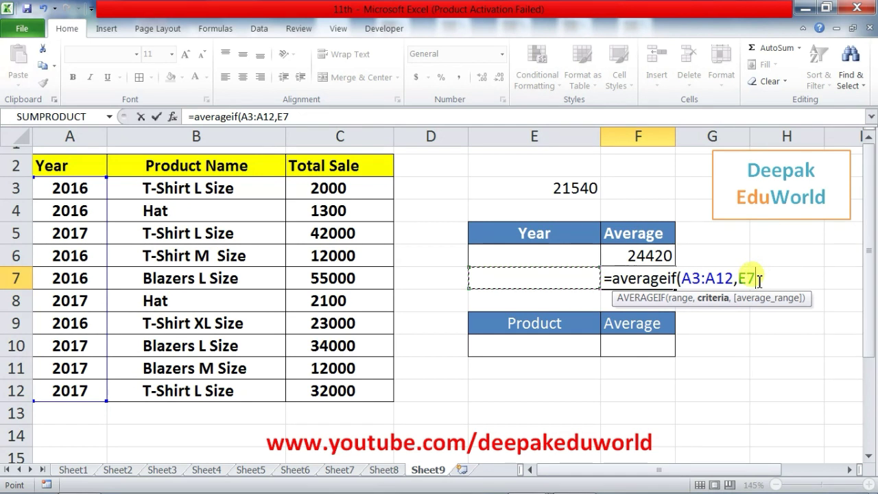
text(,)
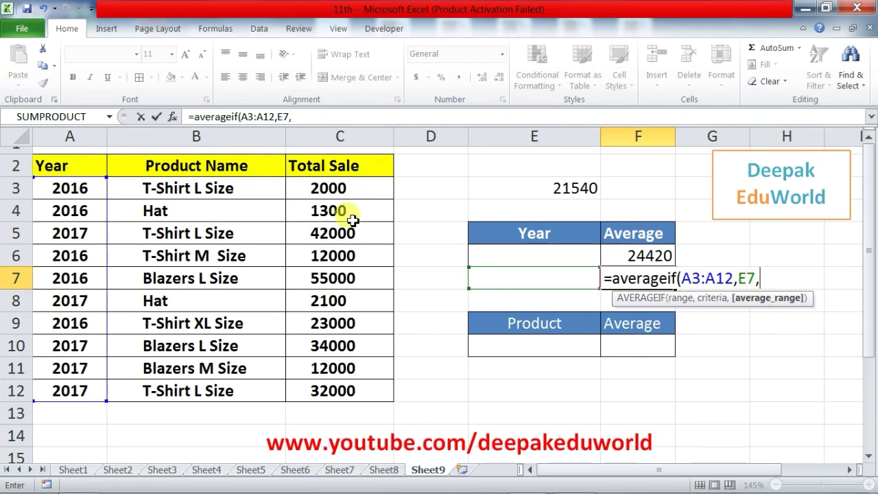
mouse_move(330, 190)
mouse_down()
mouse_move(342, 288)
mouse_move(331, 391)
mouse_up()
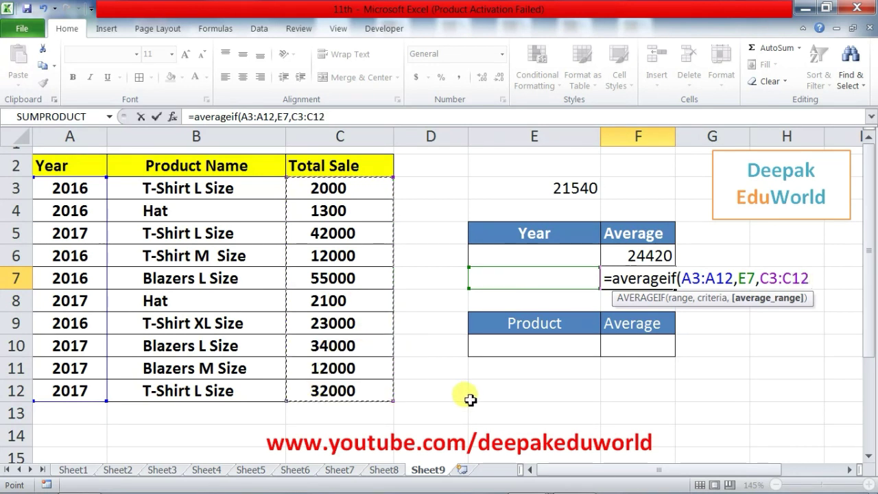
text())
key(Return)
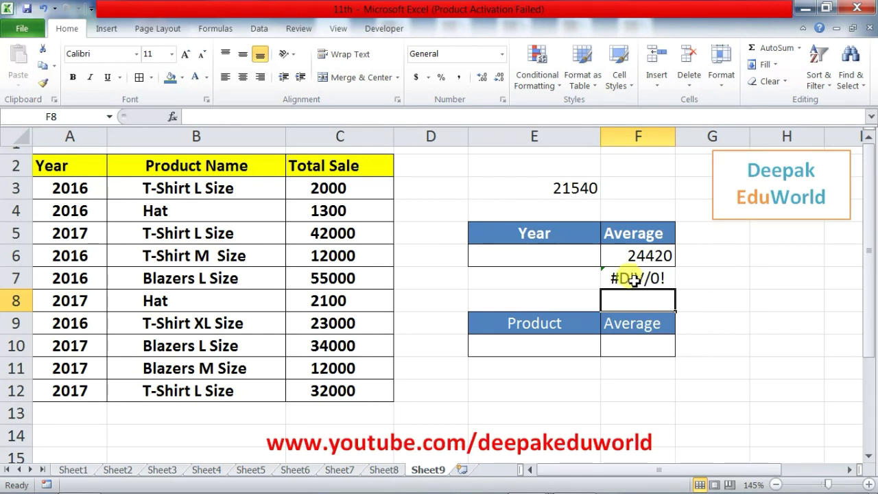
Try 2016, 2017 and 2018 as the year in E7, watching F7 recalculate.
click(556, 287)
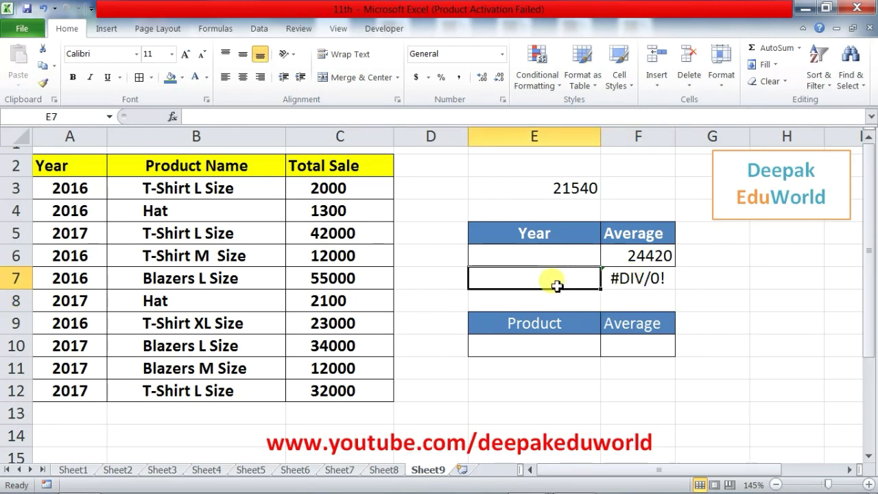
text(2016)
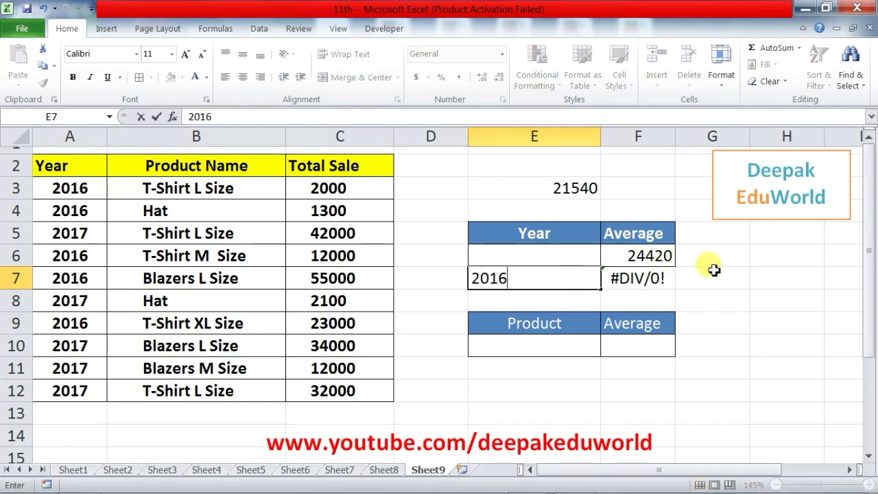
click(708, 274)
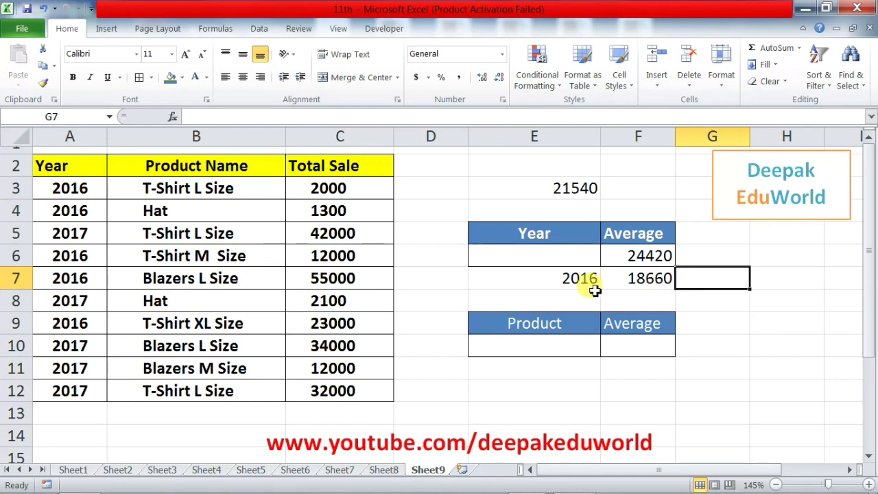
click(556, 278)
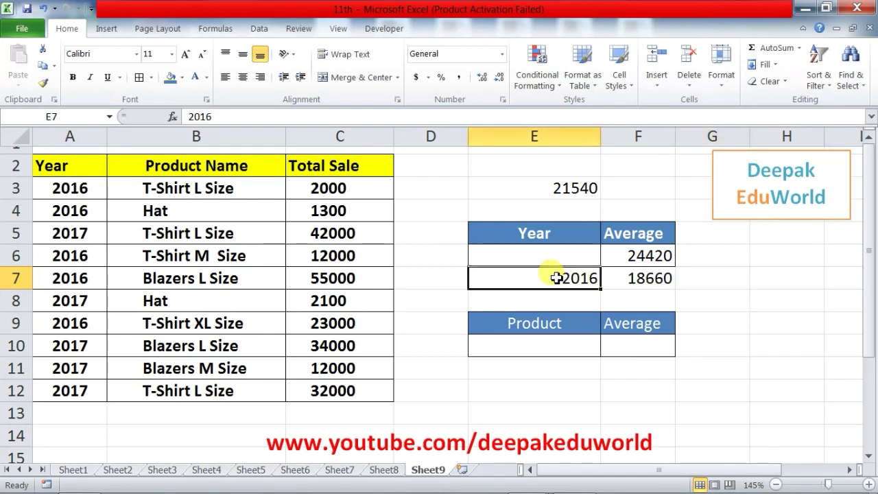
text(2017)
click(723, 347)
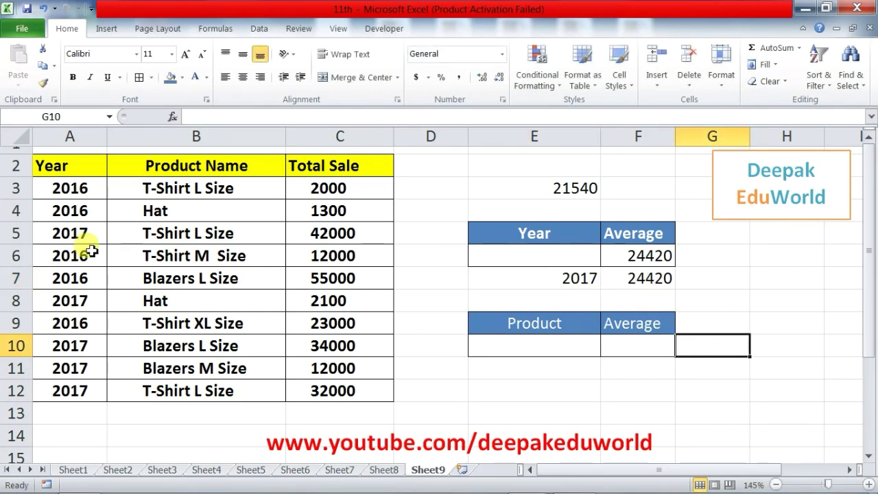
click(588, 280)
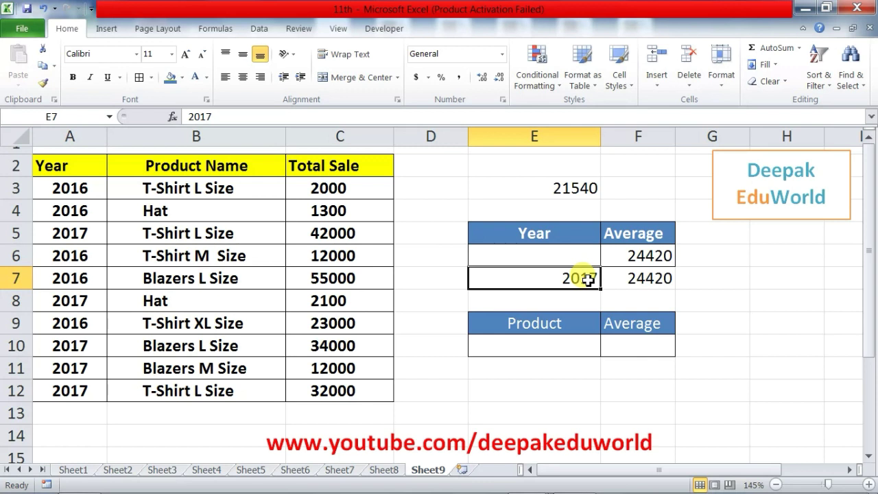
text(2018)
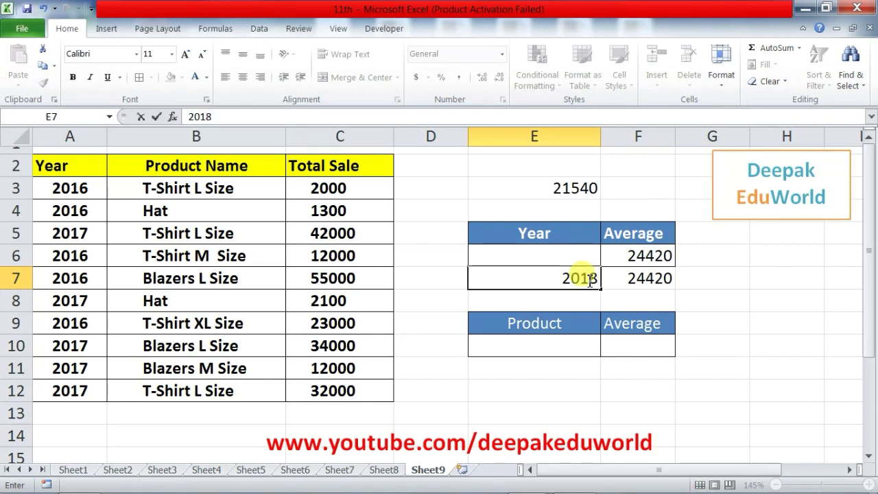
click(833, 323)
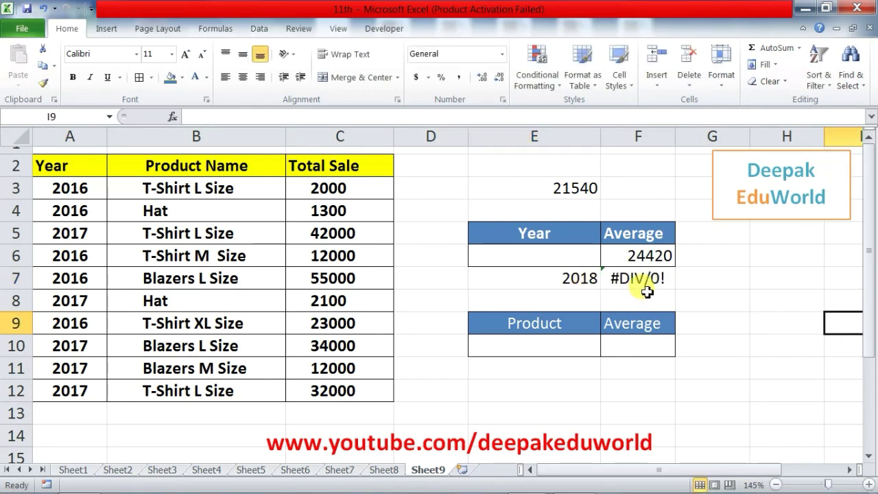
click(561, 284)
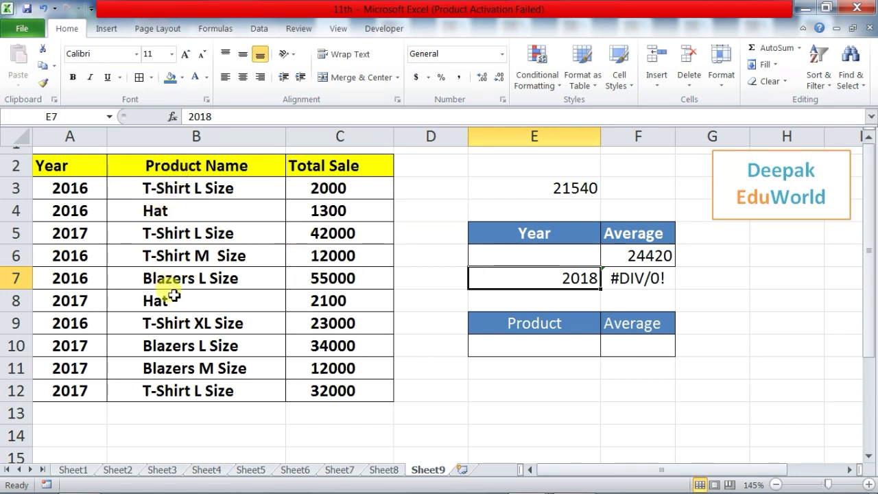
Begin an =AVERAGEIF( formula in cell E12.
click(560, 385)
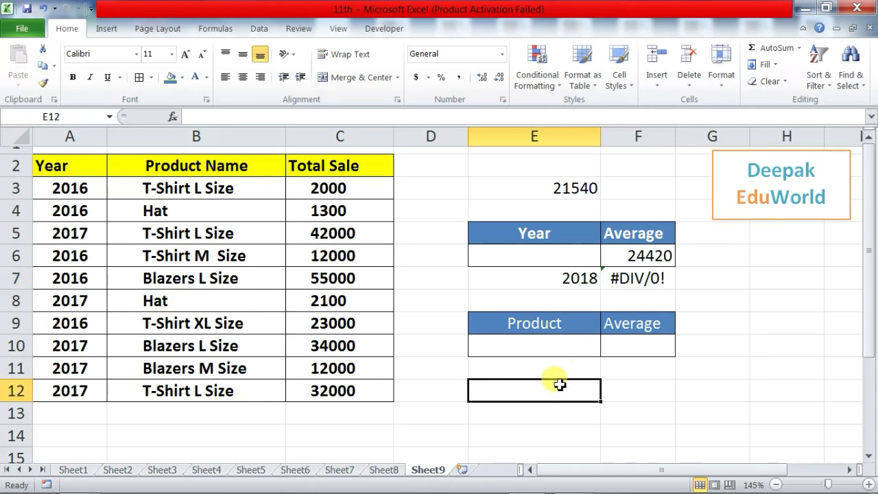
text(=aver)
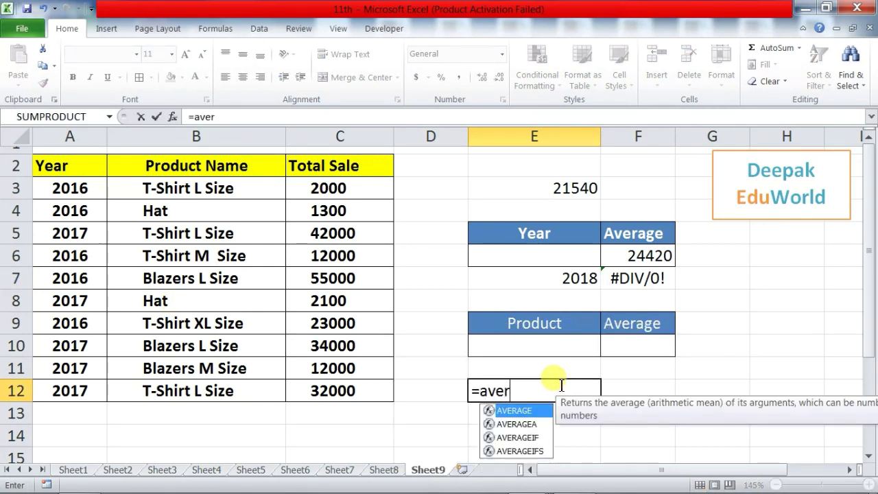
text(ageif)
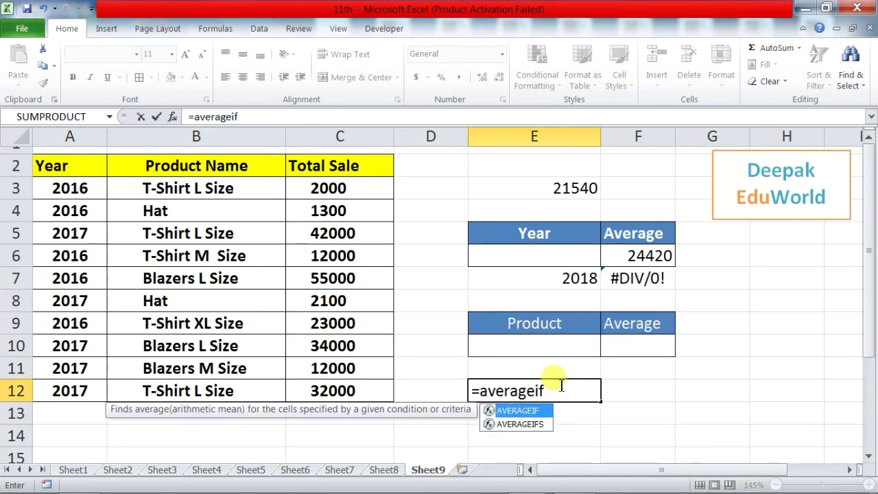
text(()
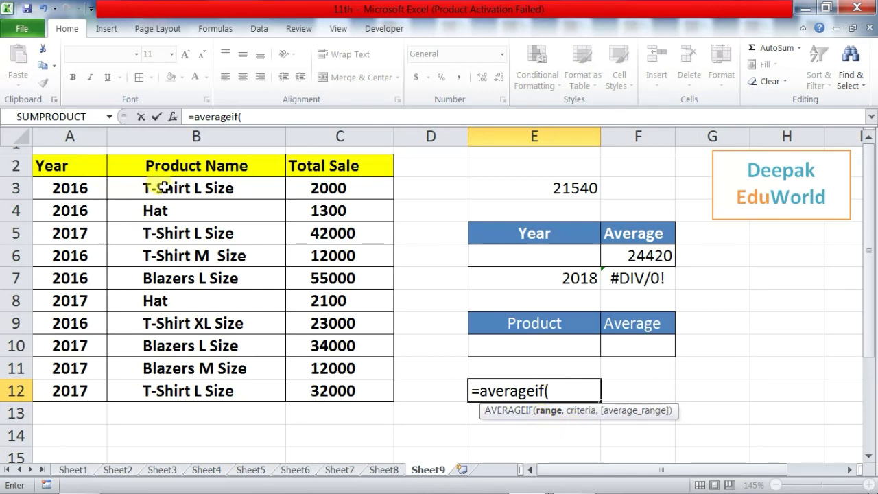
Complete E12 as =AVERAGEIF(B3:B12,"hat",C3:C12), returning the Hat average of 1700.
drag(147, 188, 149, 391)
text(,)
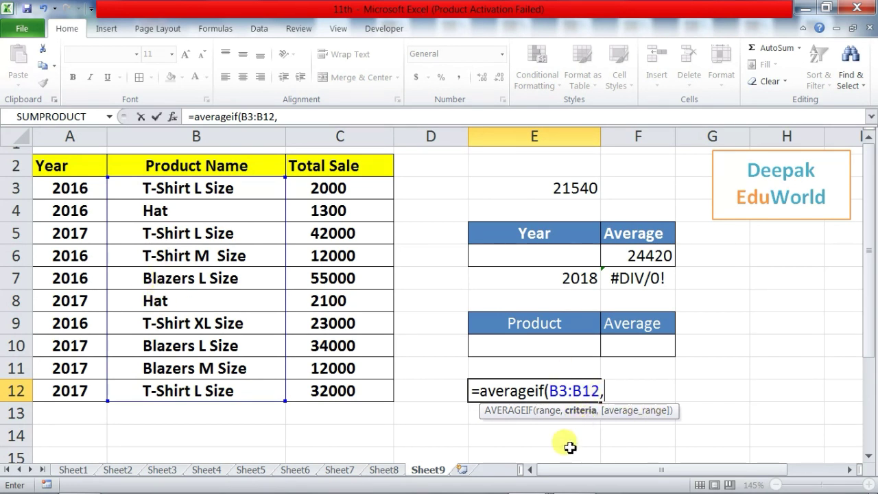
text("hat)
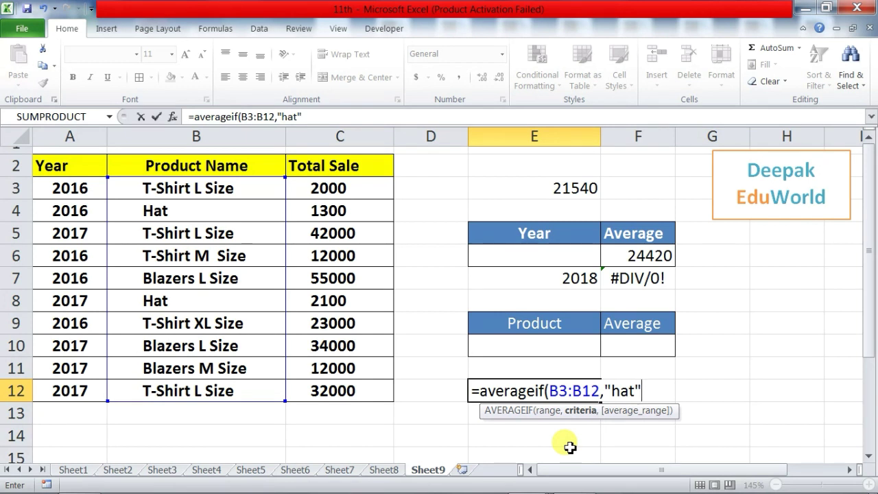
text(,)
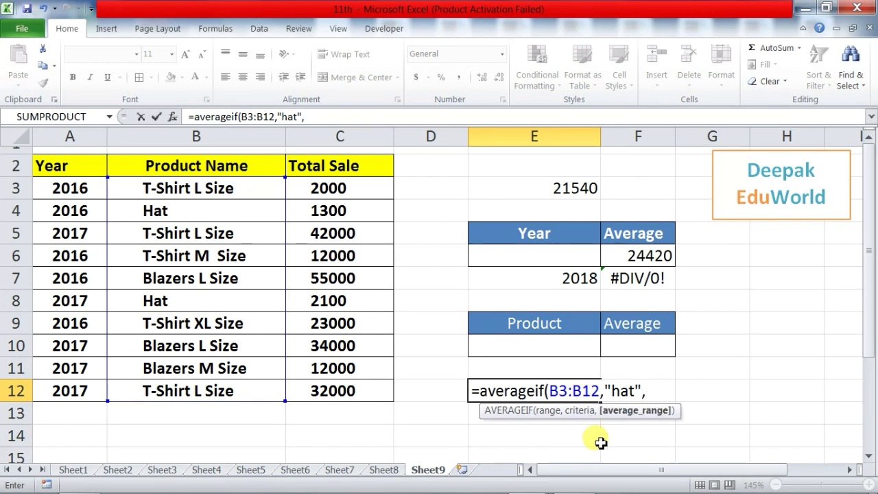
drag(329, 191, 328, 390)
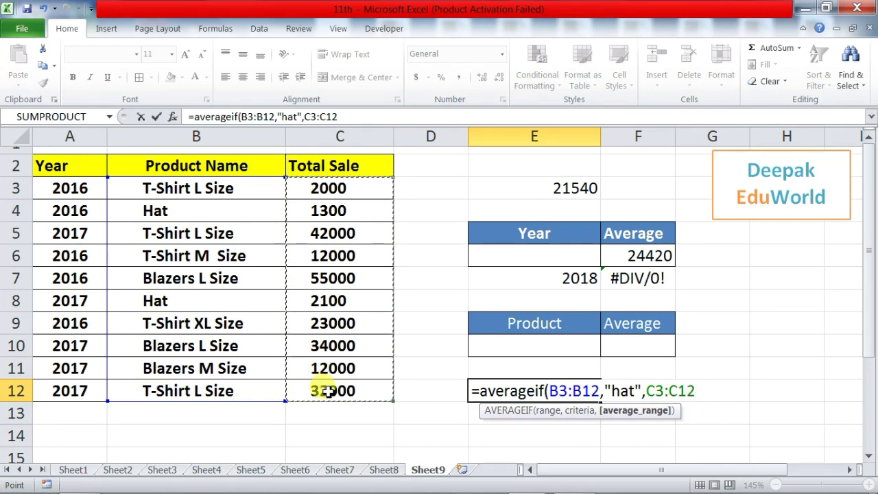
text())
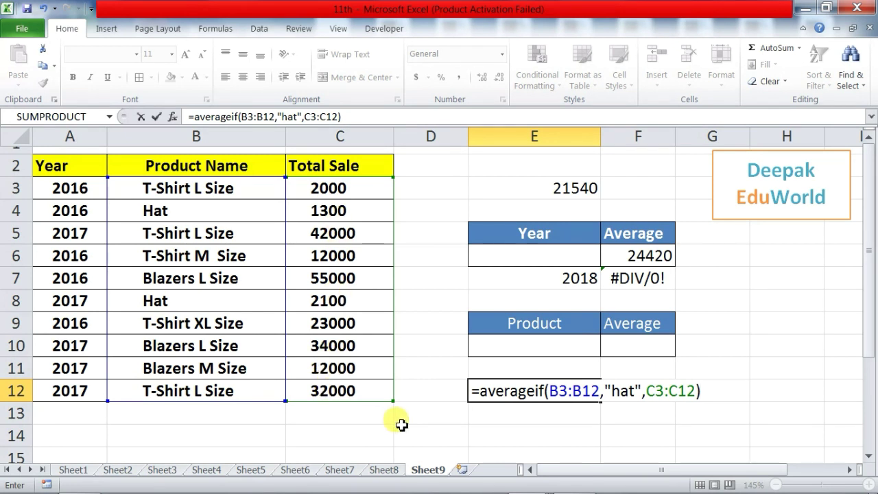
key(Return)
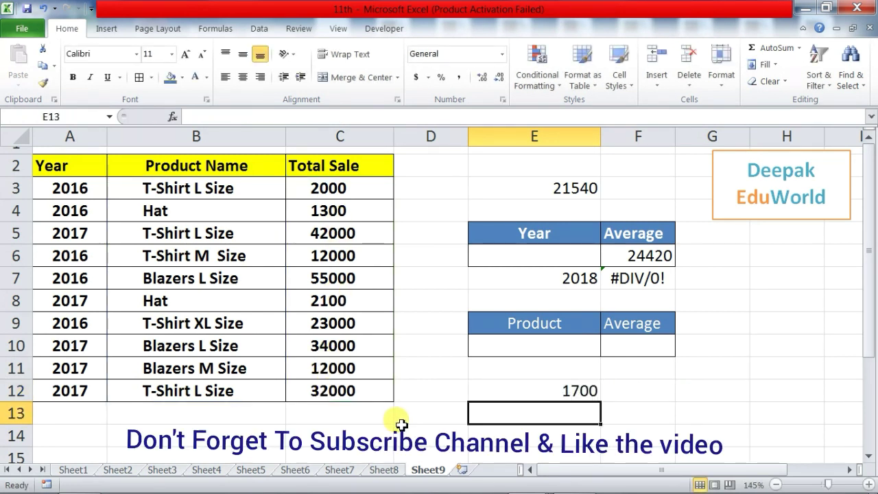
click(578, 392)
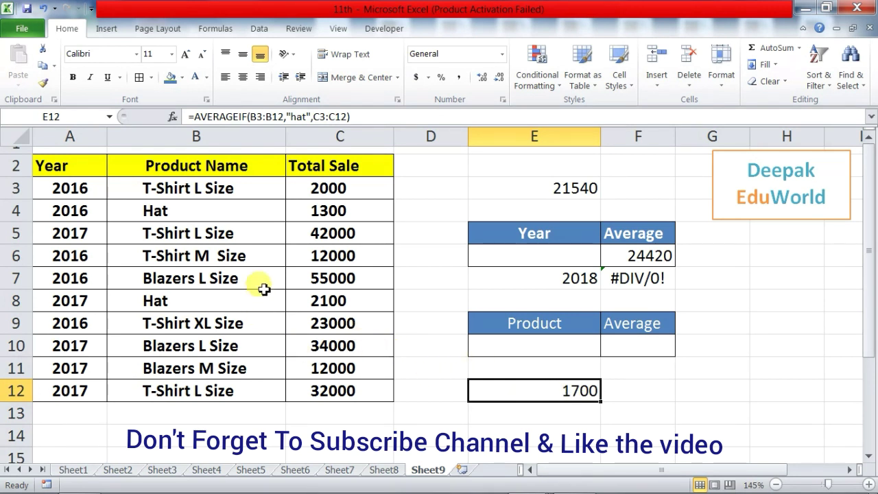
click(205, 212)
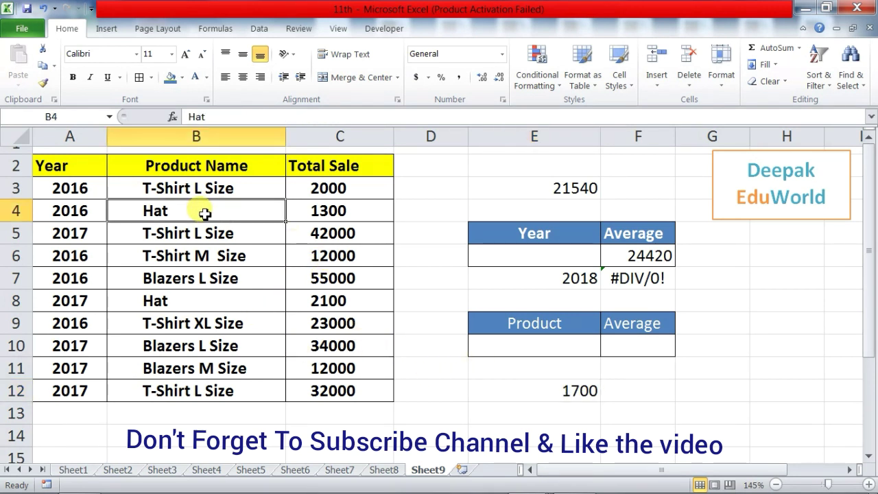
click(190, 297)
click(209, 205)
click(325, 213)
click(310, 300)
click(330, 222)
click(329, 305)
click(193, 296)
click(168, 214)
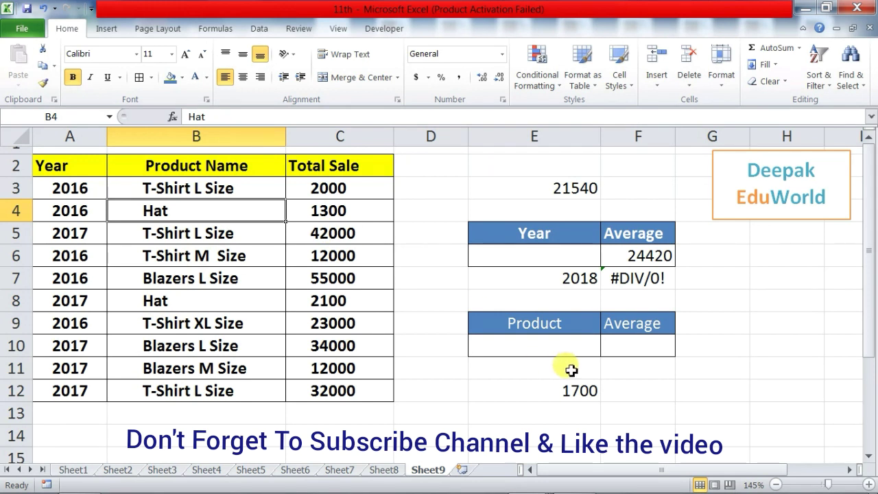
click(594, 391)
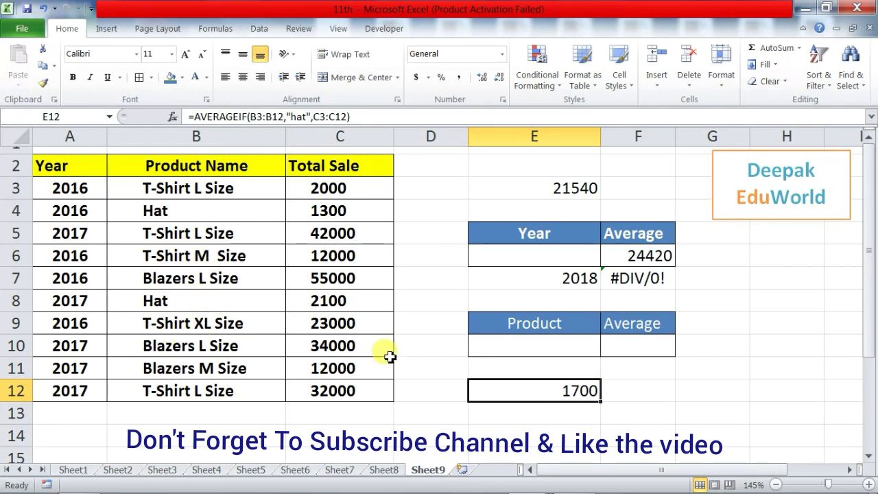
double_click(567, 392)
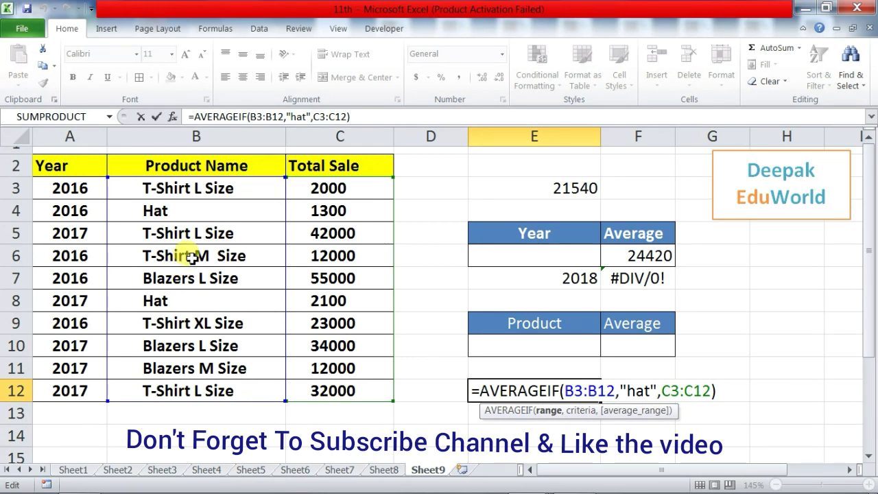
Replace the "hat" criterion in E12 with "T-Shirt", which returns #DIV/0!
click(648, 391)
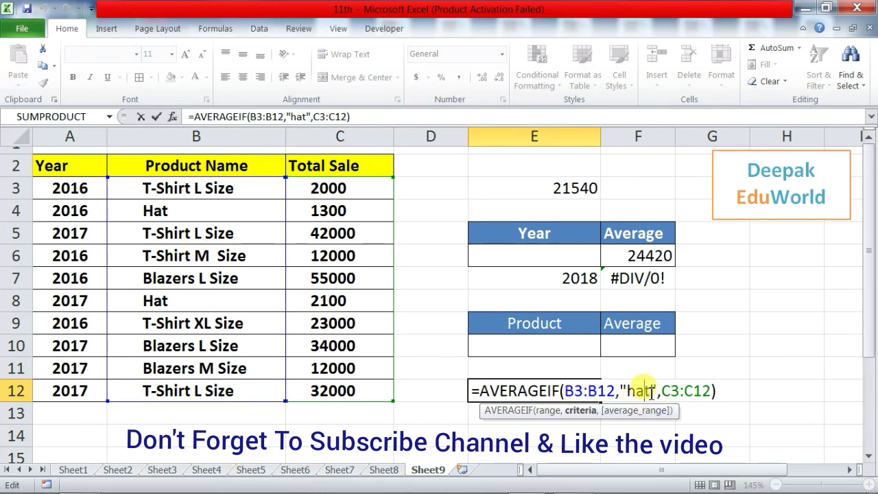
key(BackSpace)
key(BackSpace)
key(BackSpace)
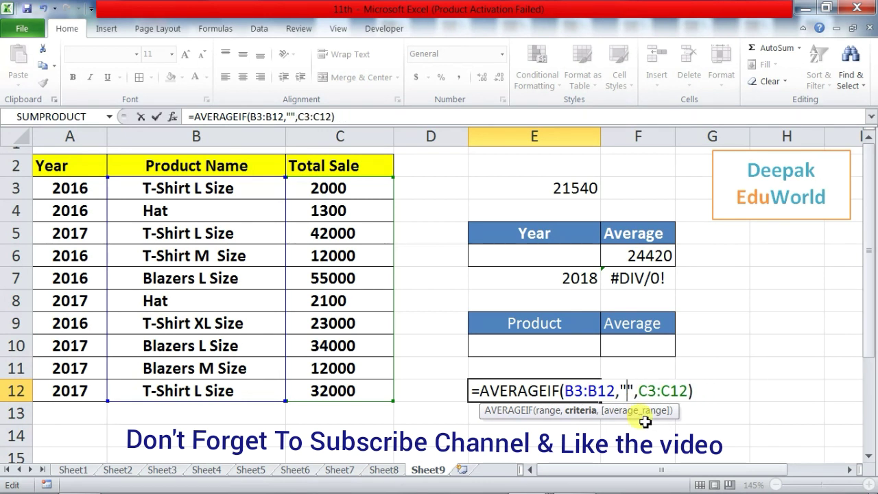
text(T)
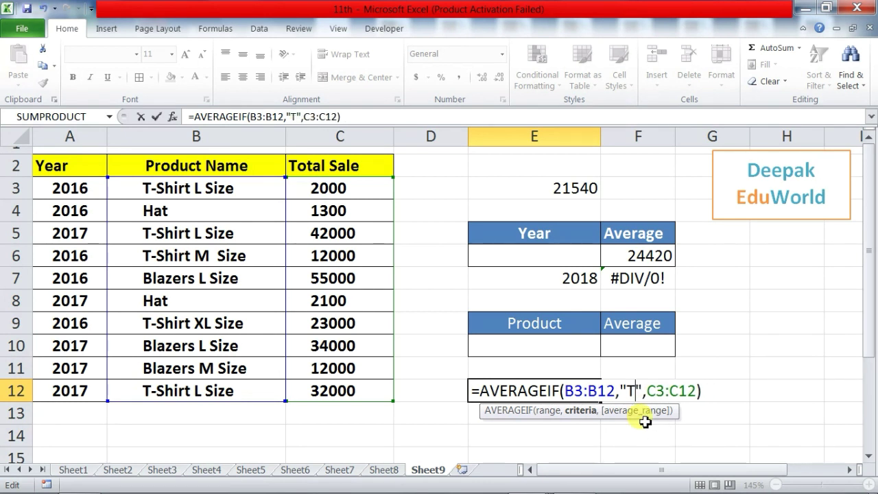
text(-Sh)
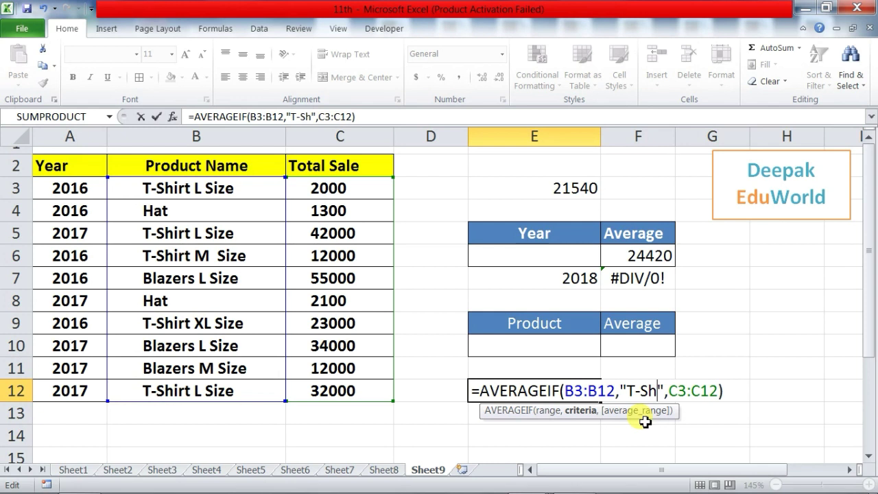
text(irt)
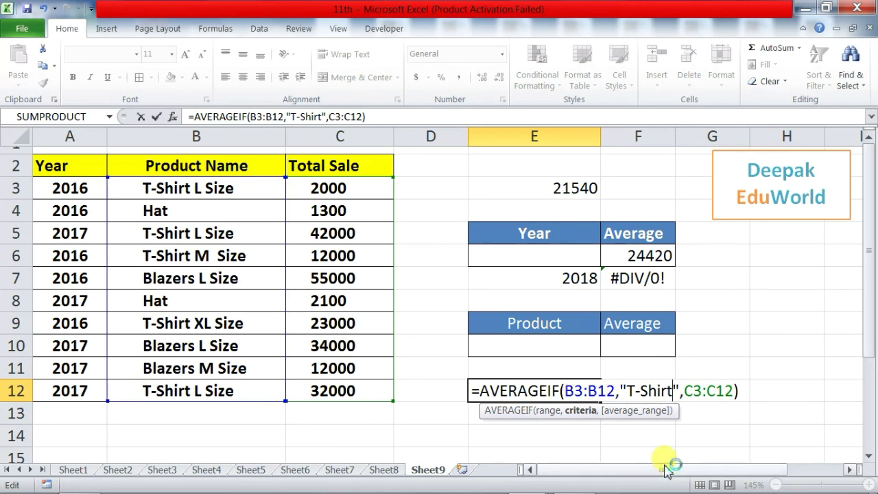
key(Return)
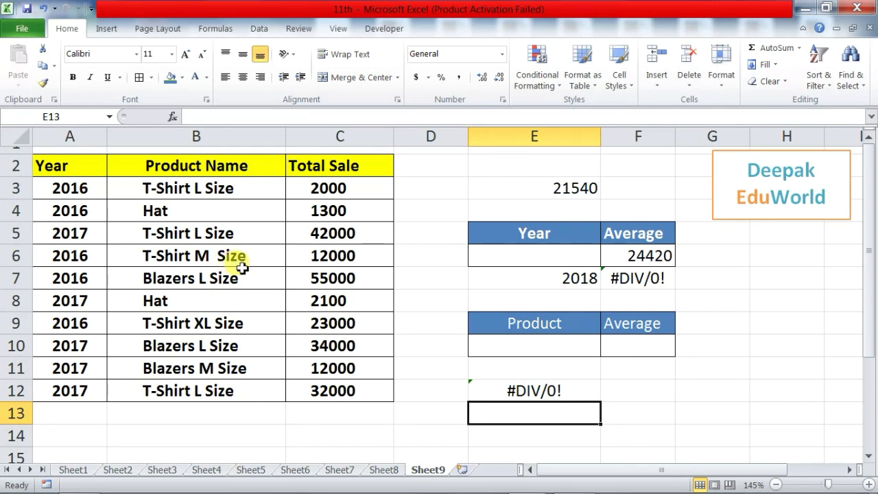
Change E12's criterion to "T-Shirt L Size" so it averages 25333.33333.
double_click(545, 394)
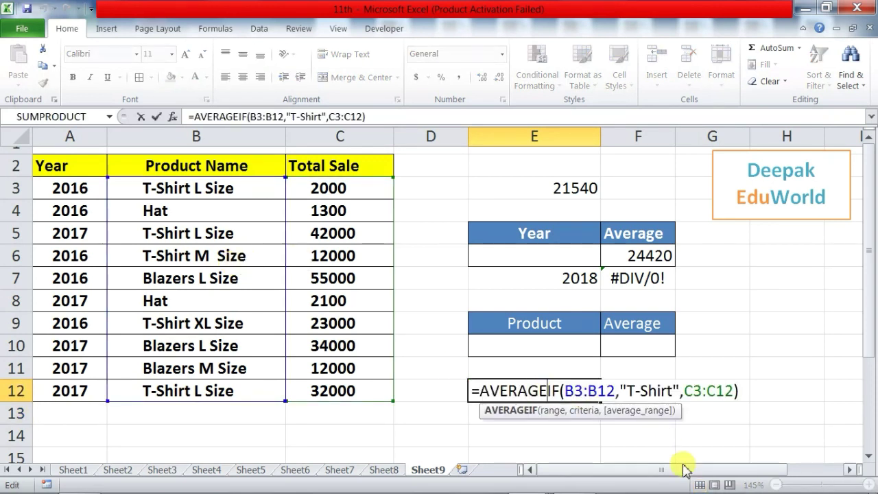
click(675, 393)
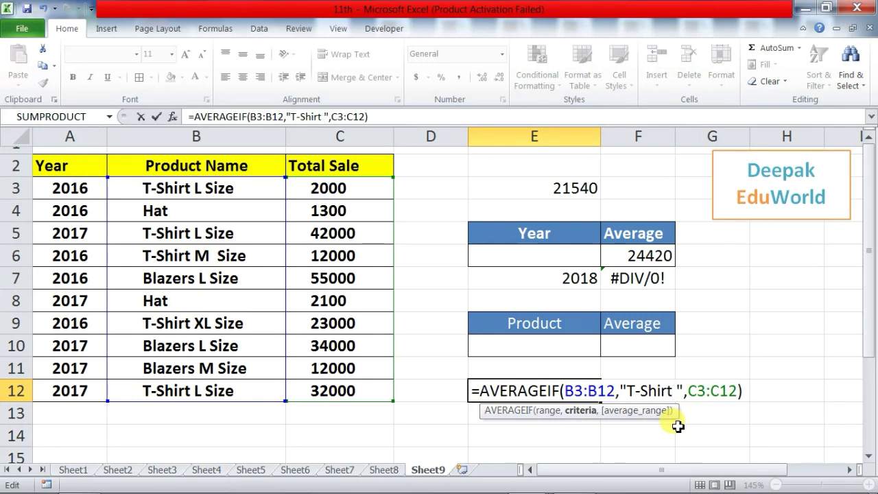
text(L )
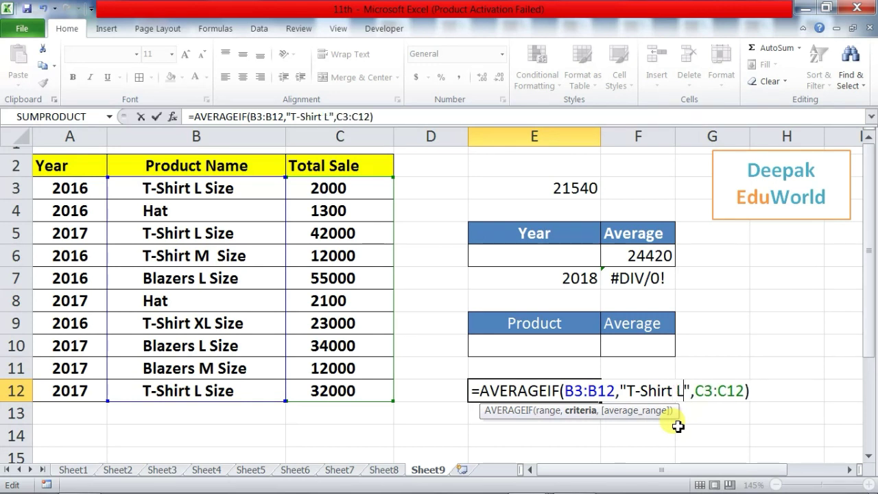
text(Size)
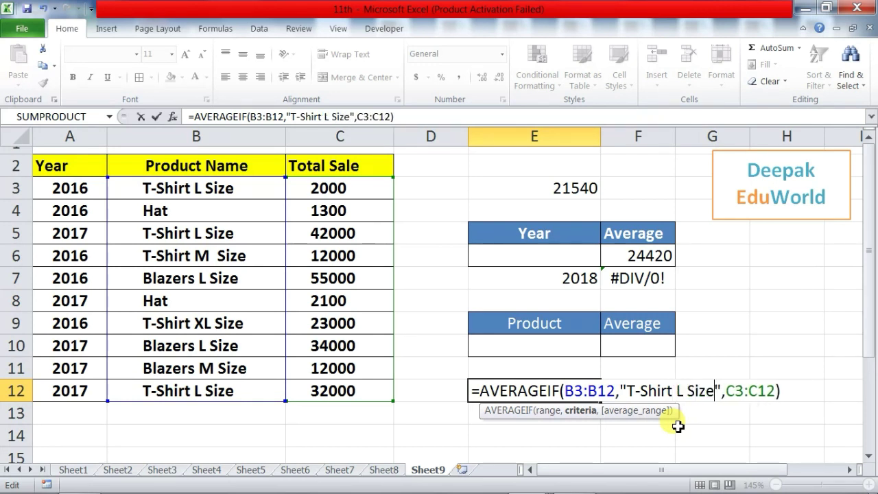
key(Return)
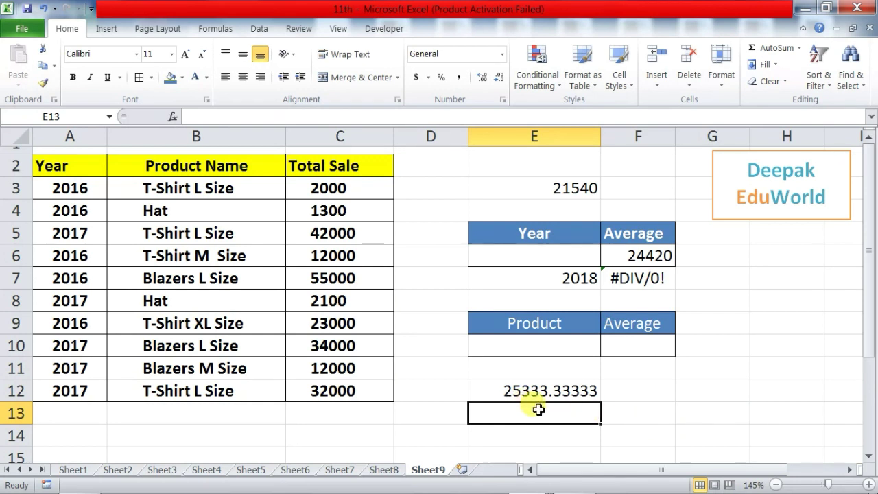
drag(180, 232, 291, 238)
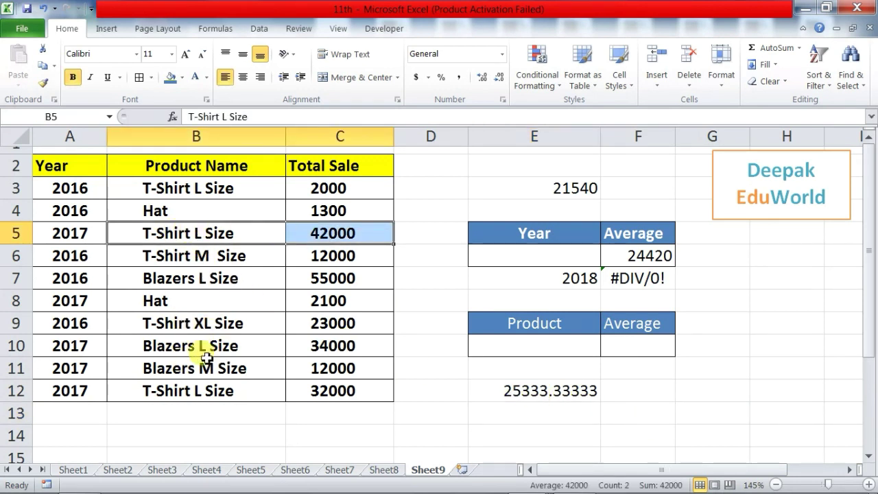
click(191, 394)
click(336, 390)
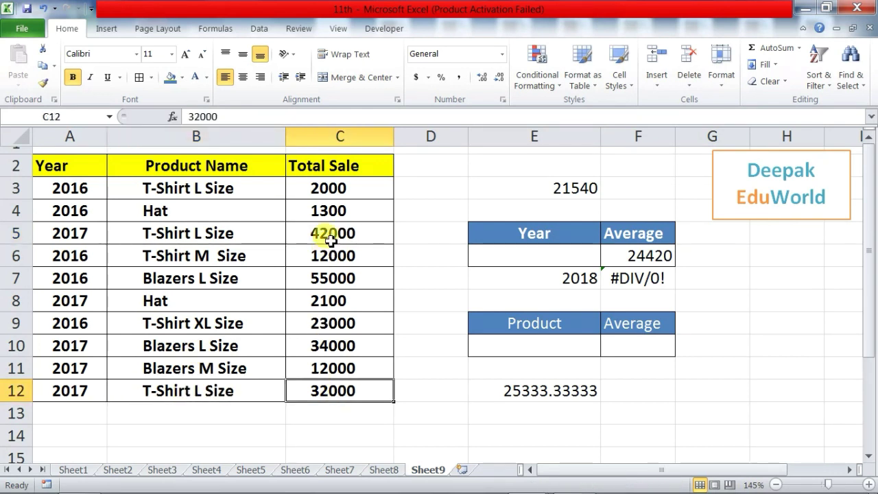
click(323, 239)
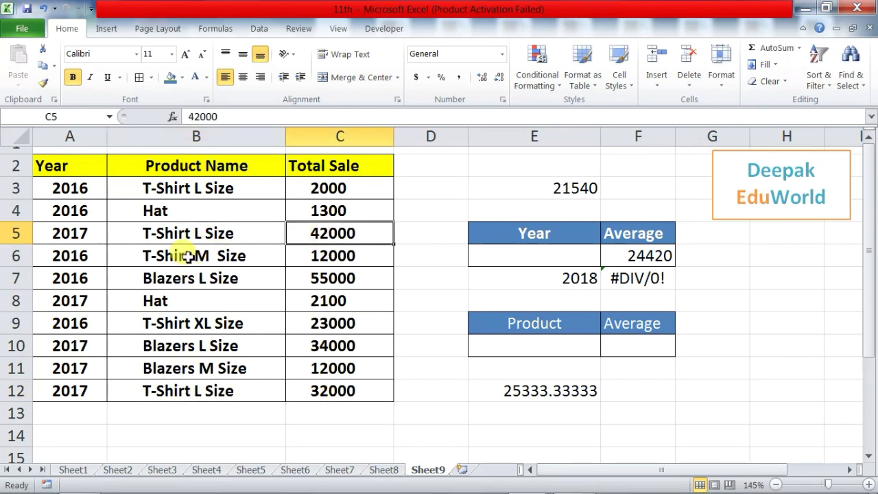
click(320, 186)
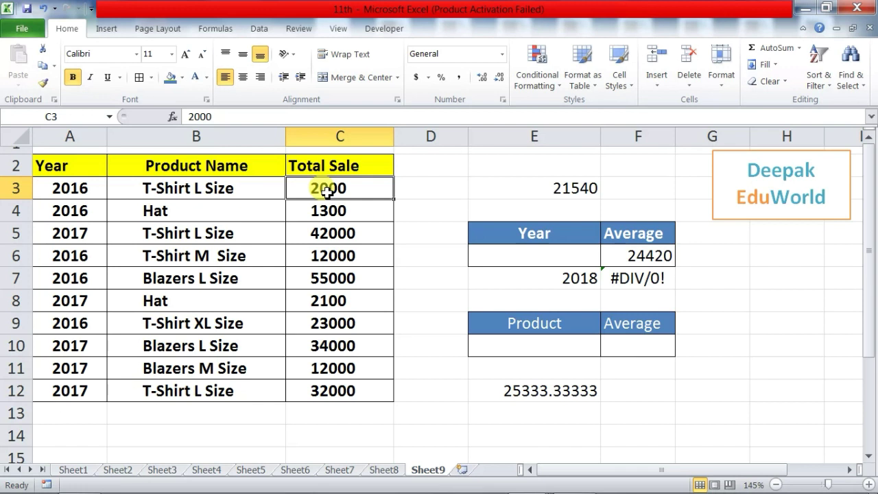
click(525, 391)
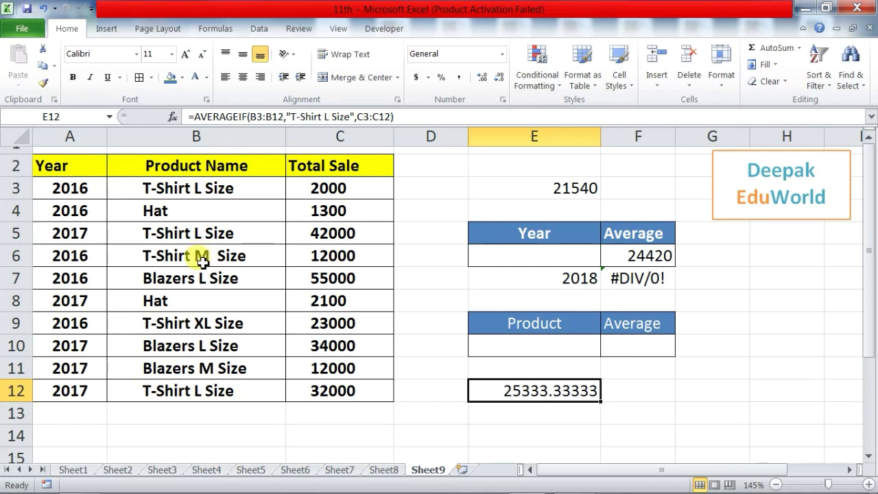
click(519, 428)
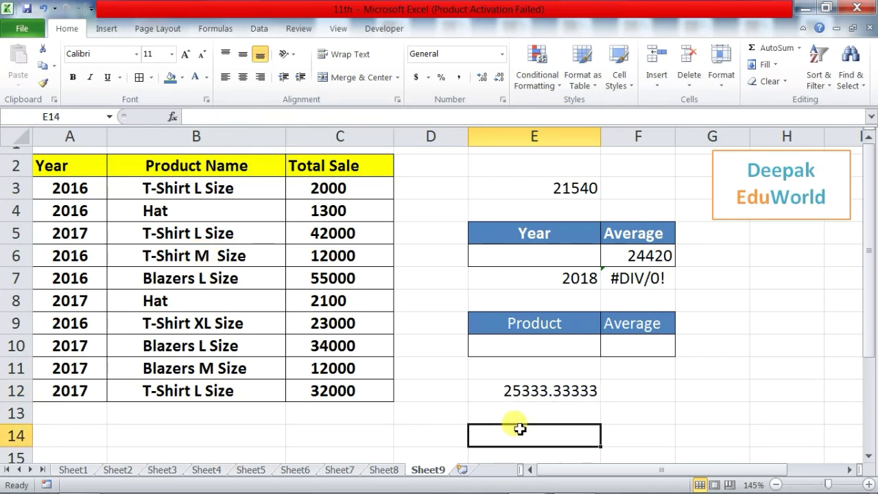
Enter =AVERAGEIF(B3:B12,"*T-shirt*",C3:C12) in E13, returning 22200.
click(556, 411)
text(=av)
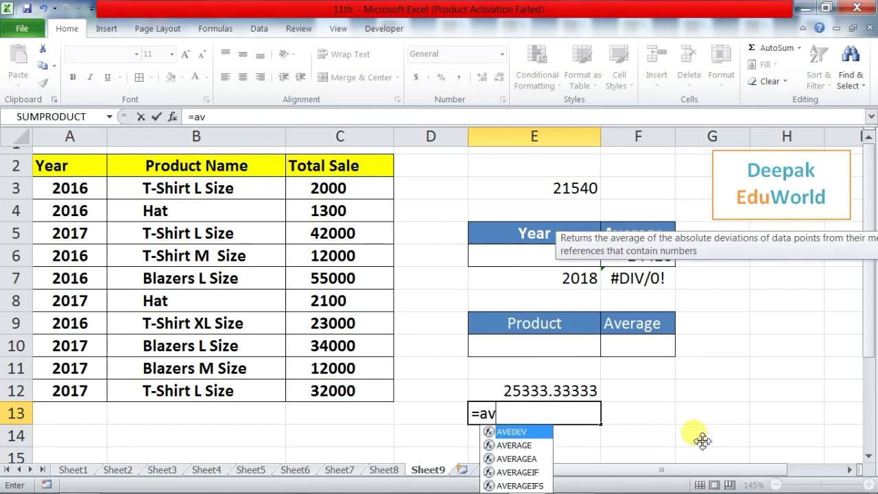
text(erageif)
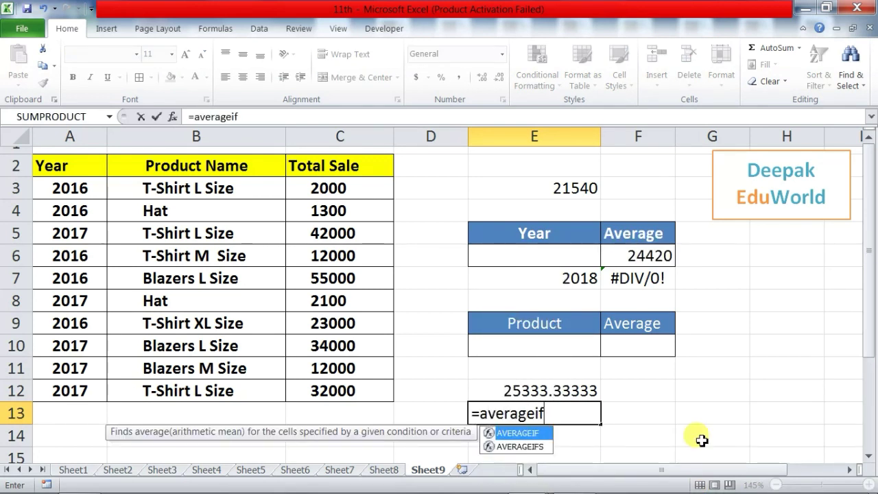
text(()
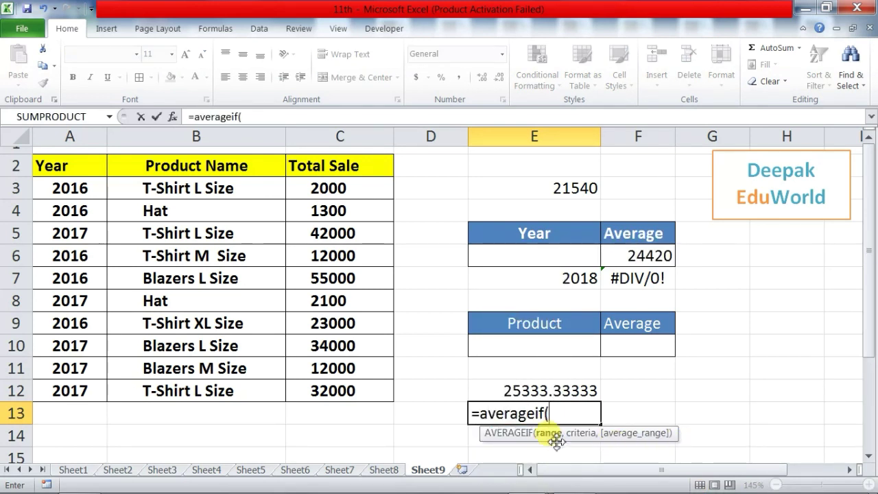
drag(177, 187, 190, 396)
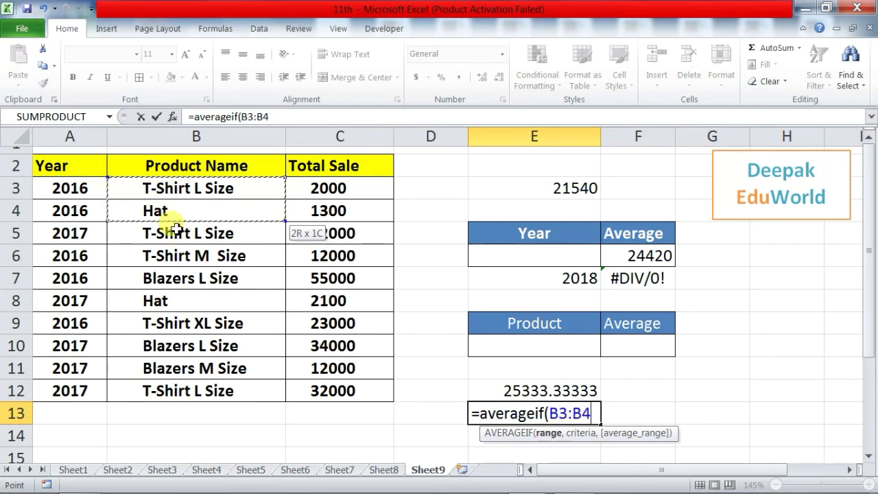
text(,"*T-shirt)
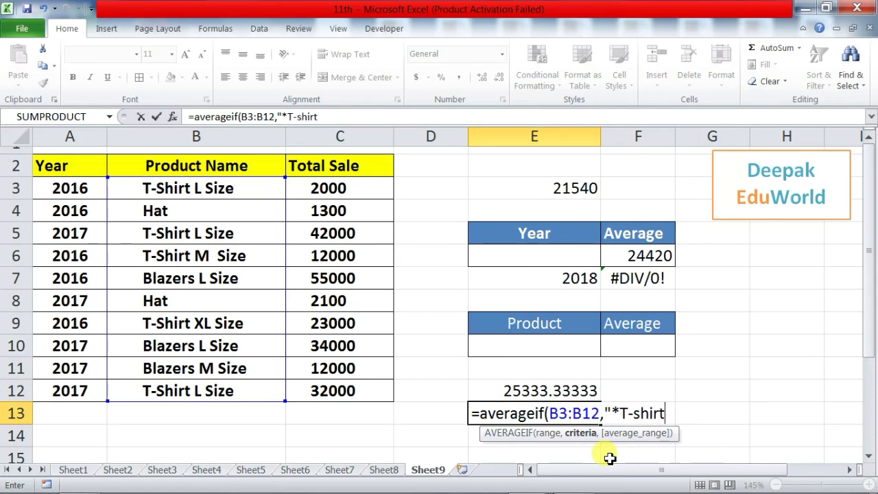
text(*)
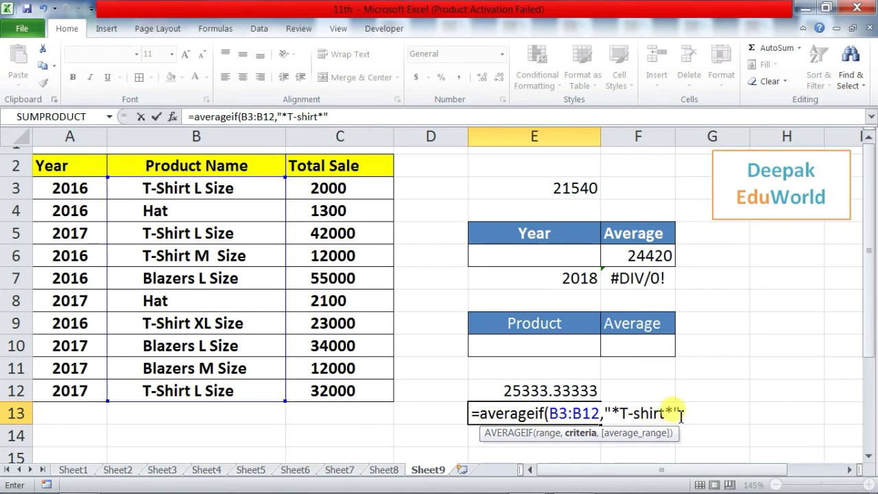
text(,)
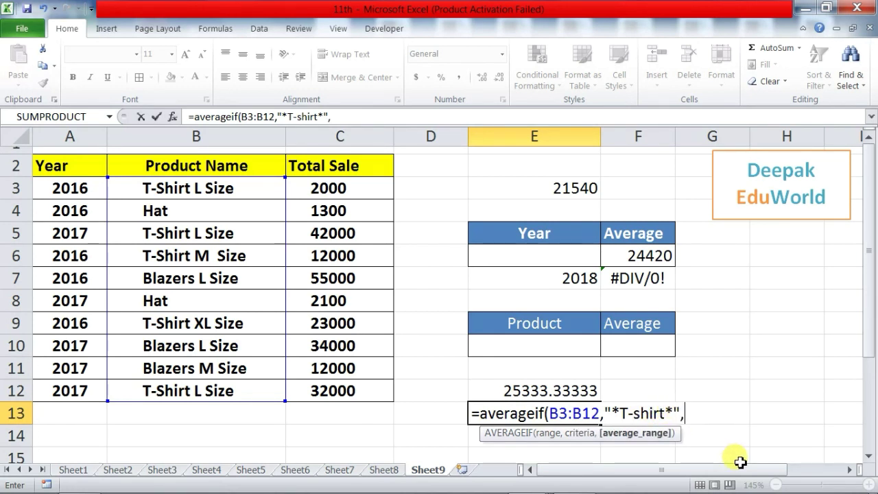
click(328, 192)
drag(327, 192, 325, 391)
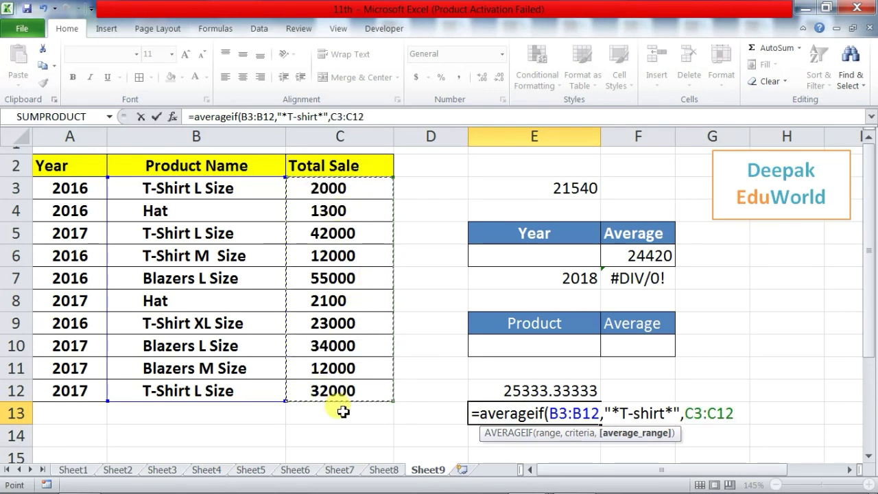
text())
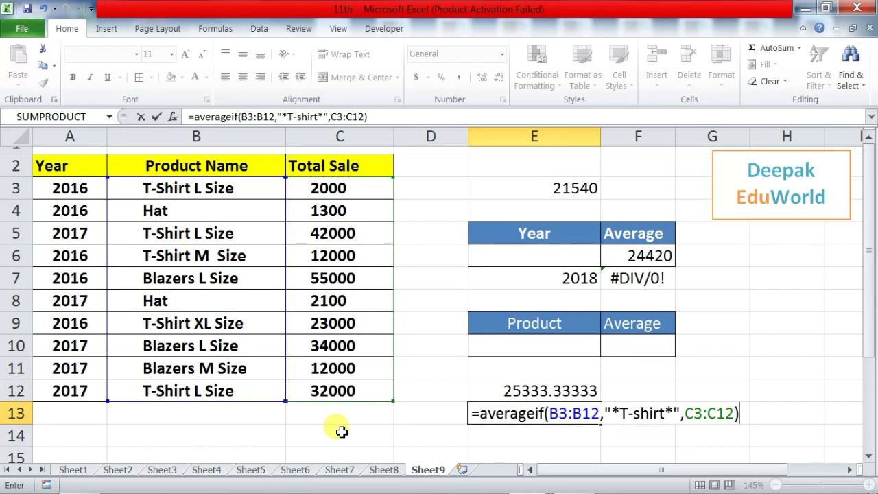
key(Return)
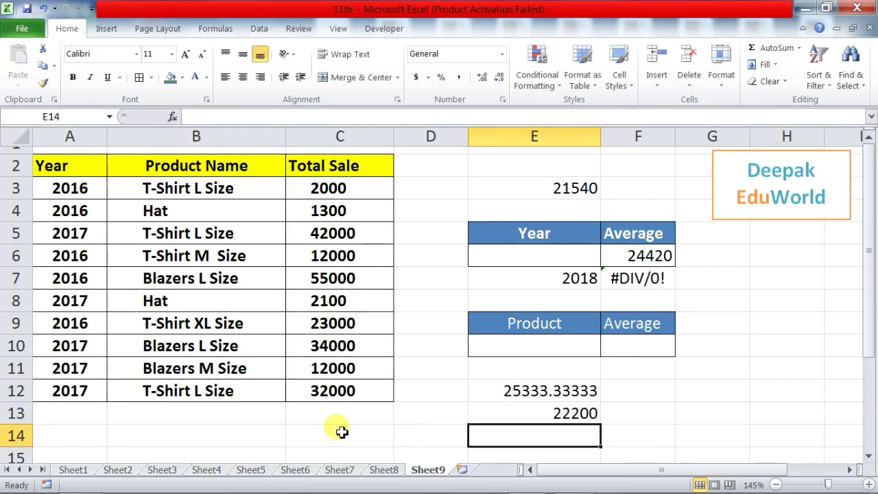
Review E13's formula against the T-Shirt L Size and M Size products in the table.
click(572, 416)
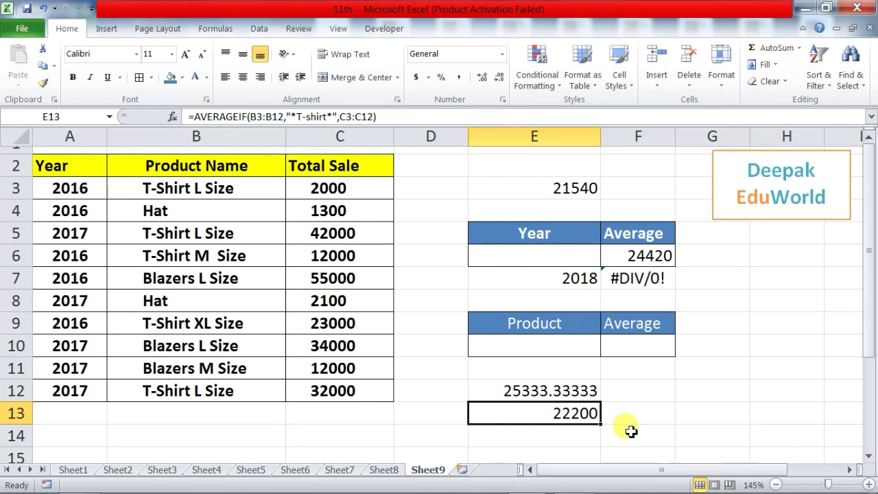
click(179, 235)
click(172, 190)
click(183, 234)
click(177, 253)
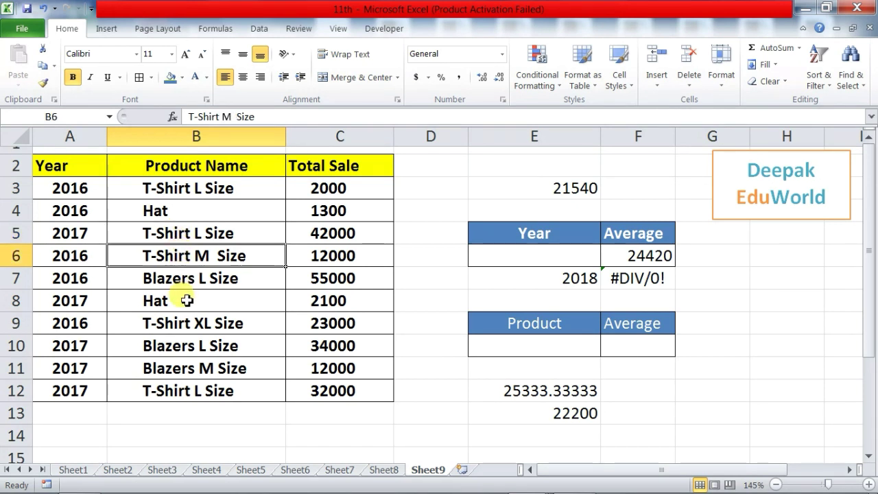
click(203, 241)
click(204, 258)
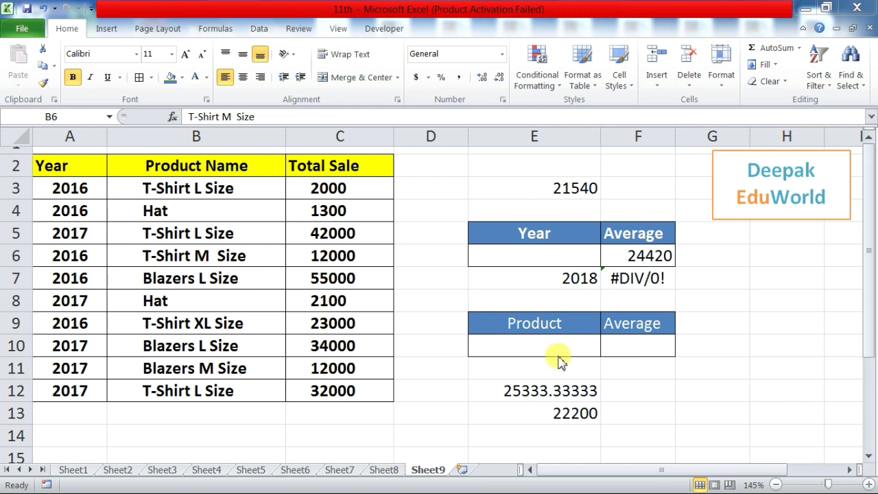
click(503, 381)
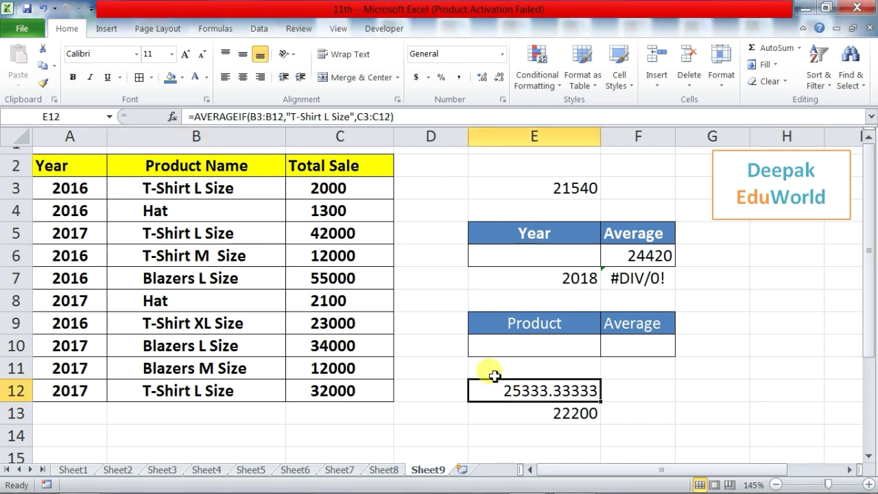
Clear the old results in E12 and E13, leaving E12 selected.
key(Delete)
click(547, 415)
key(Delete)
click(535, 394)
Enter =AVERAGEIF(B3:B12,"blazers l size",C3:C12) in E12, giving 44500.
text(=av)
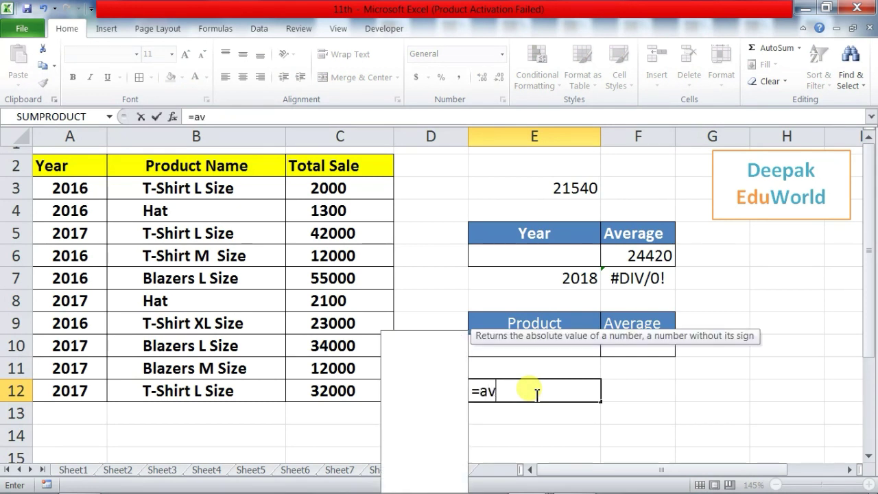
text(erageif)
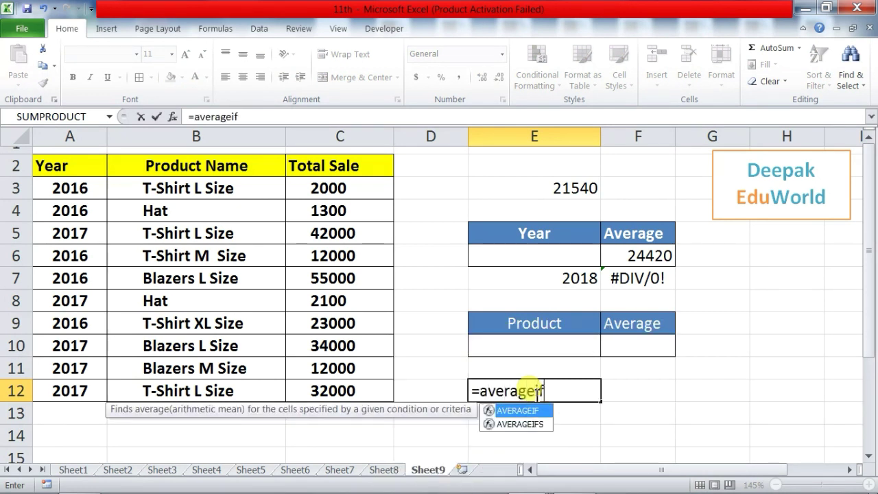
text(()
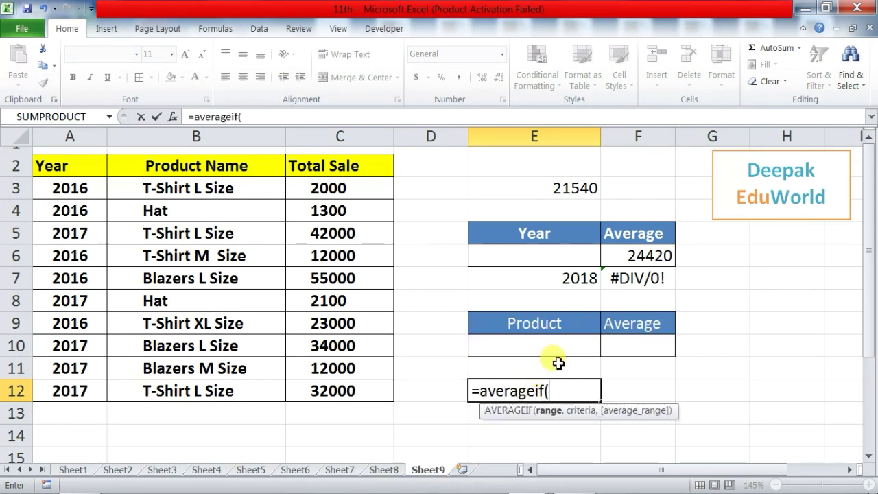
drag(190, 190, 199, 390)
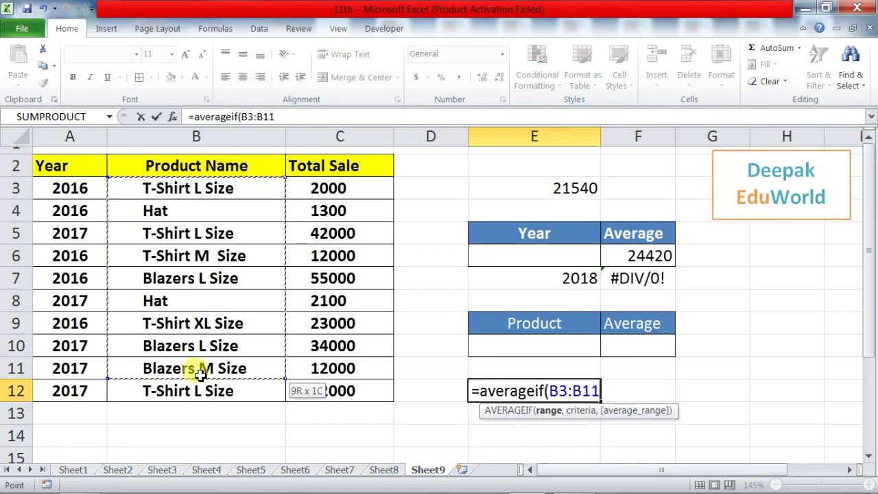
text(,)
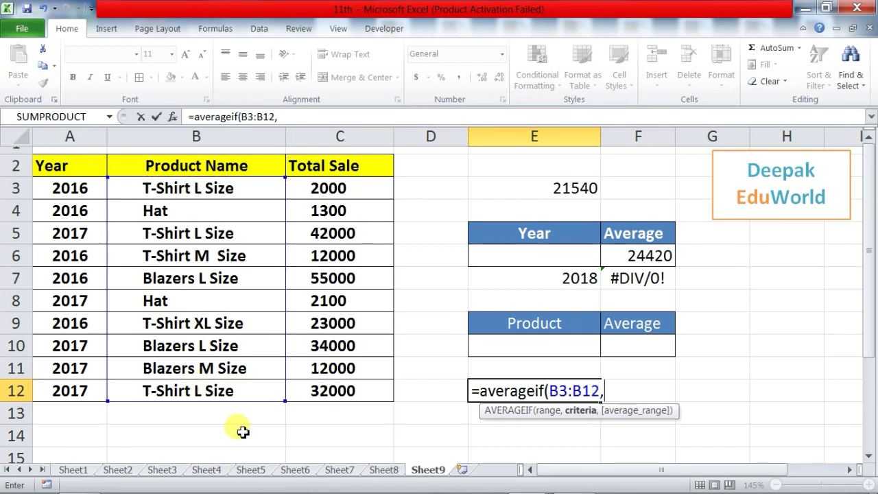
text(")
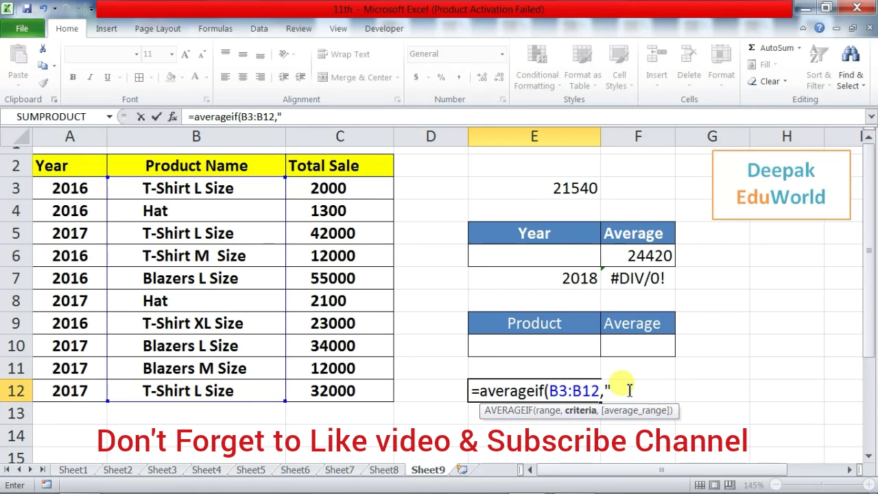
text(blazers l )
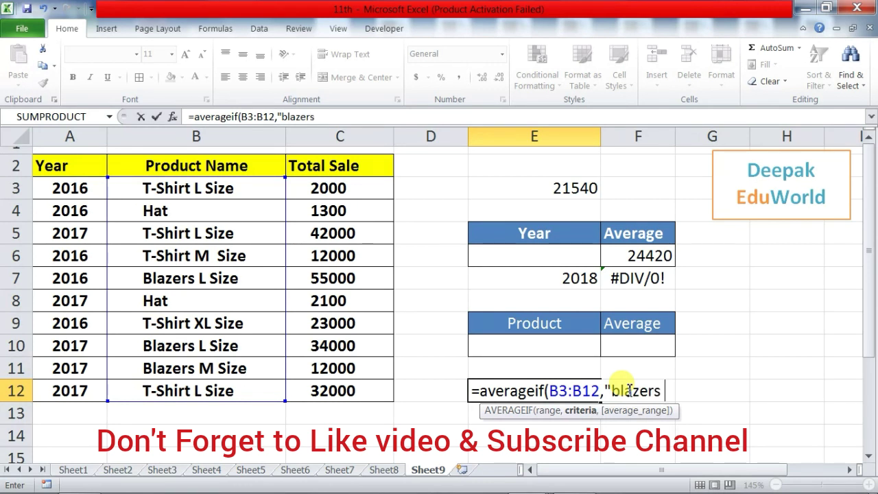
text(size",)
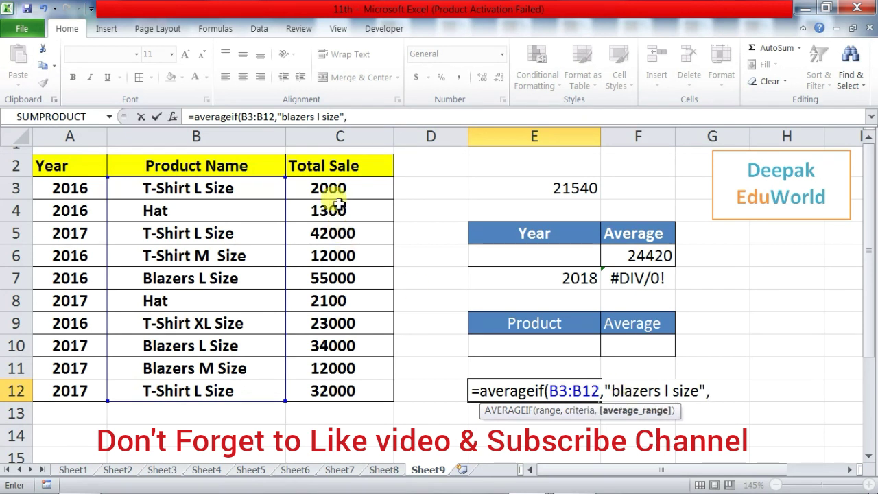
drag(332, 190, 353, 390)
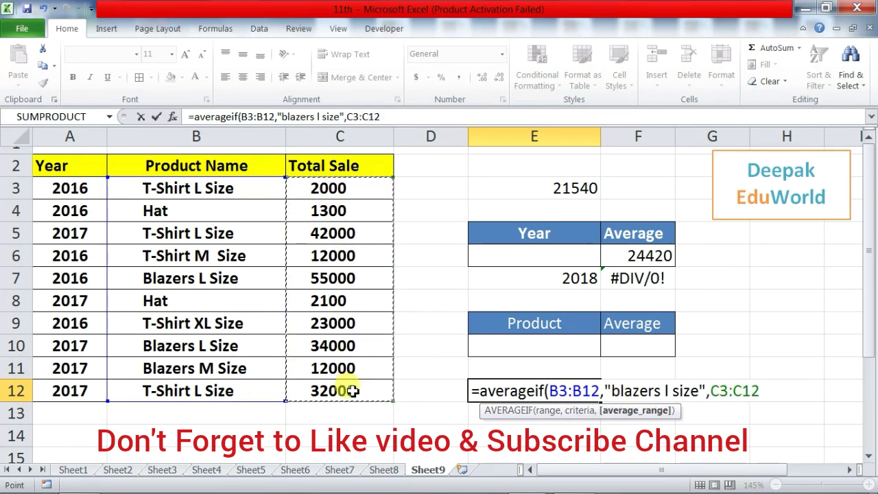
text())
key(Return)
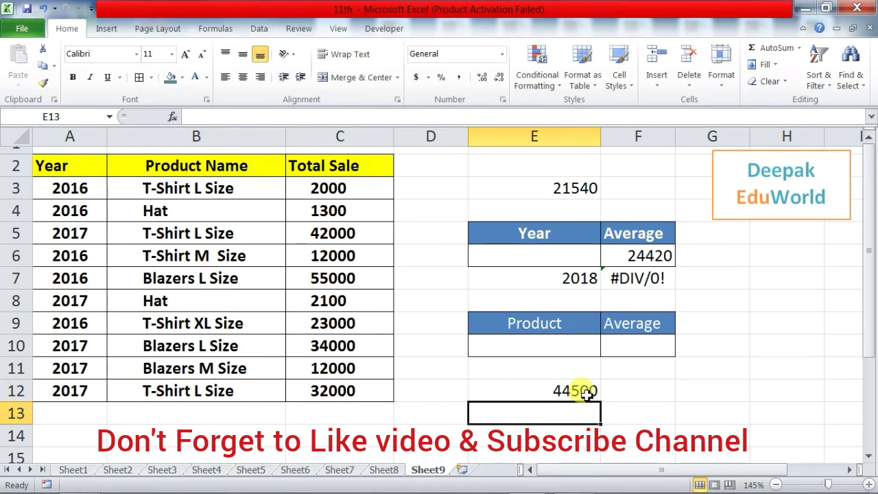
Check the matching Blazers L Size sales, 55000 in C7 and 34000 in C10, against E12's formula.
click(321, 280)
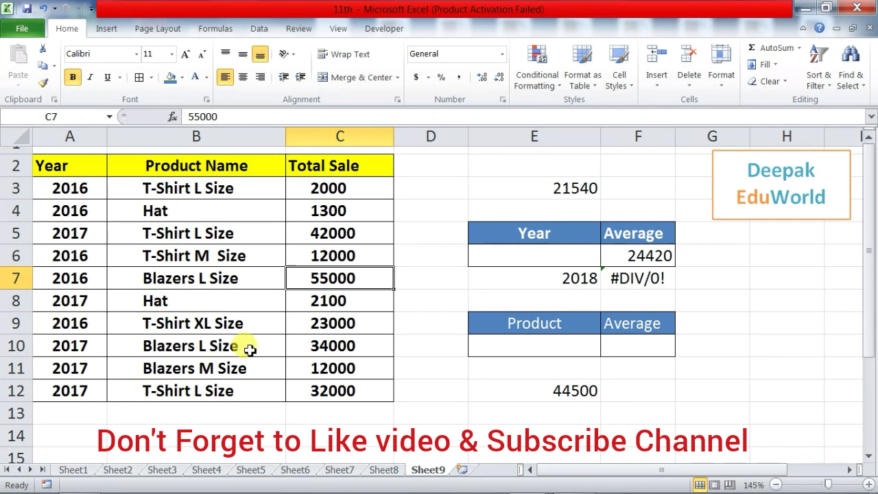
click(310, 346)
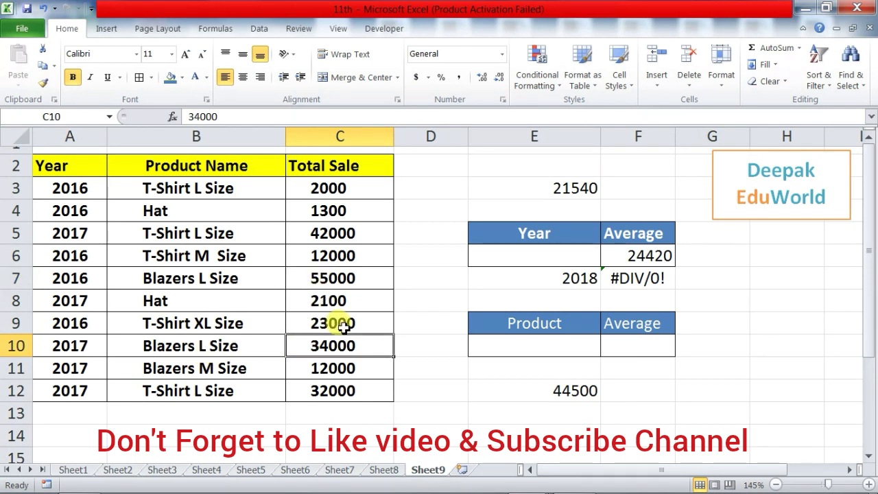
click(582, 393)
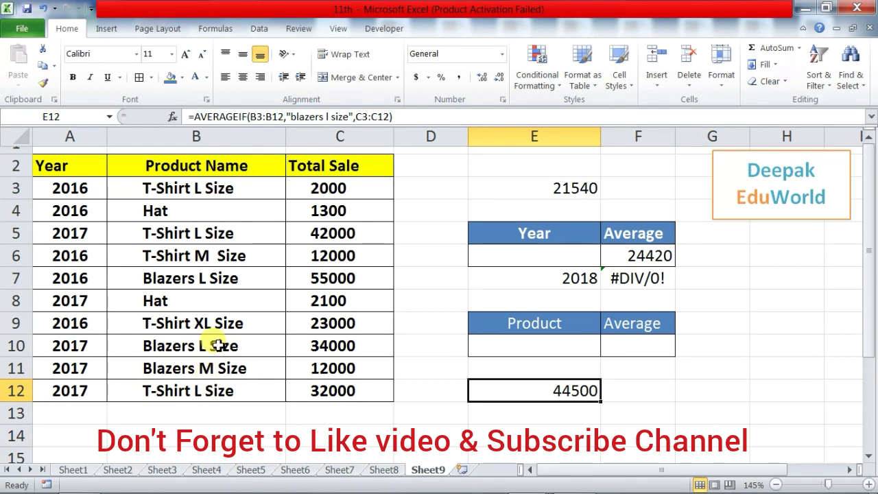
click(566, 416)
Enter =AVERAGEIF(B3:B12,"*blazers*",C3:C12) in E13, giving 33666.66667.
text(=)
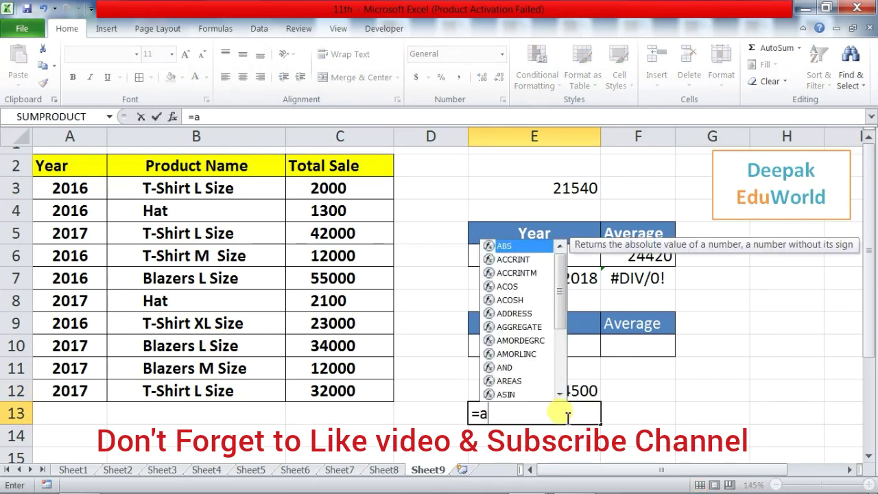
text(average)
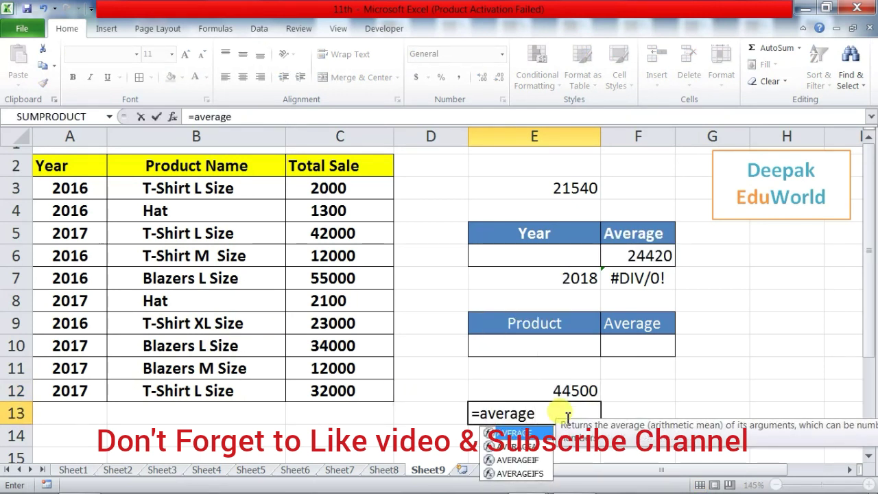
text(if()
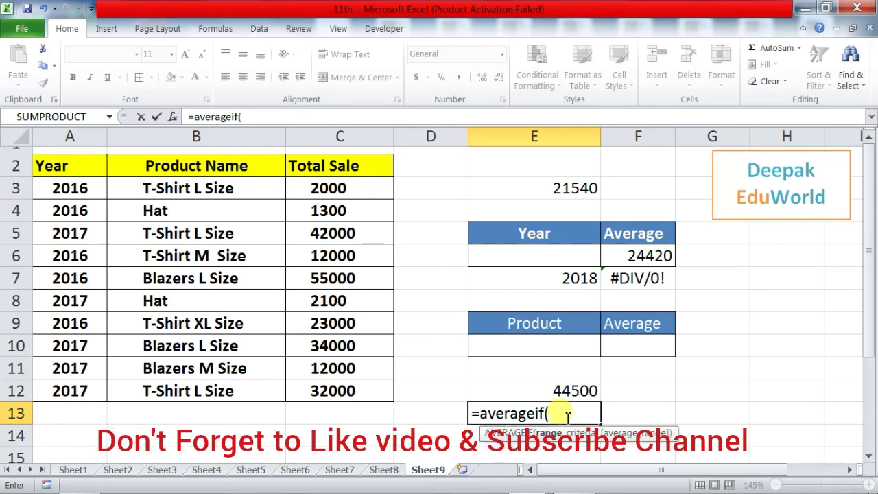
drag(235, 194, 226, 389)
text(,"*)
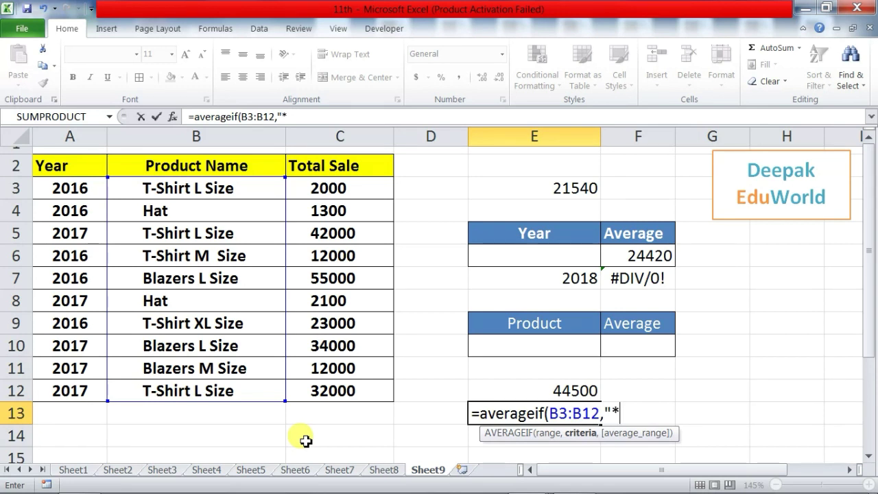
text(blazers*")
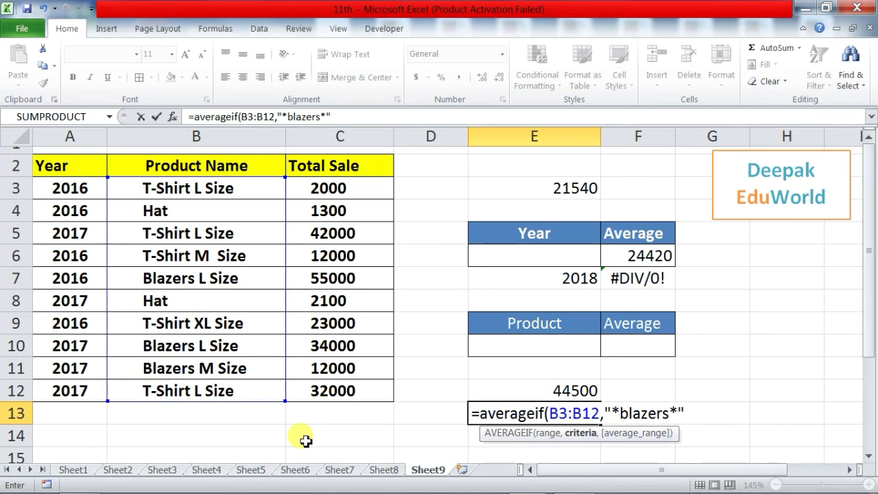
text(,)
click(340, 188)
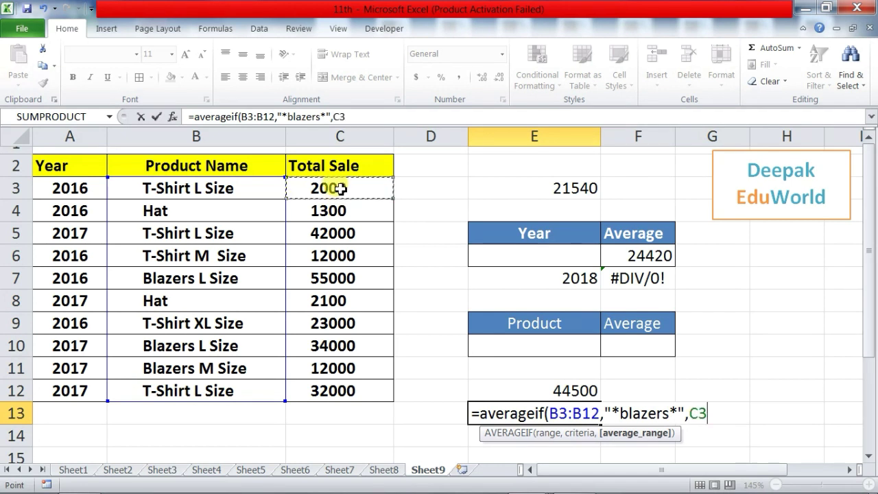
drag(341, 188, 344, 389)
text())
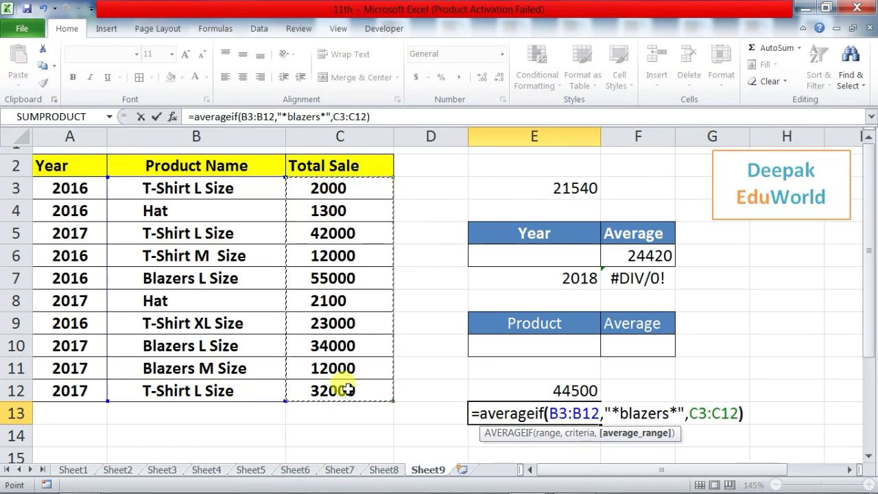
key(Return)
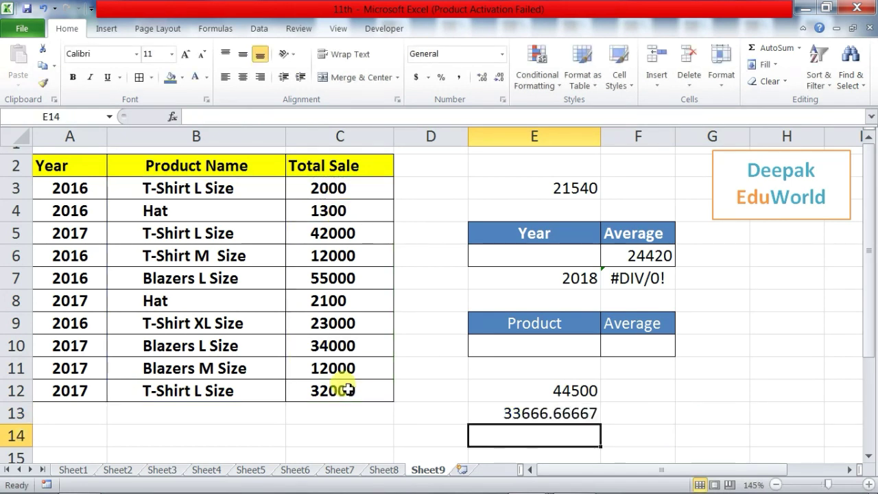
click(545, 412)
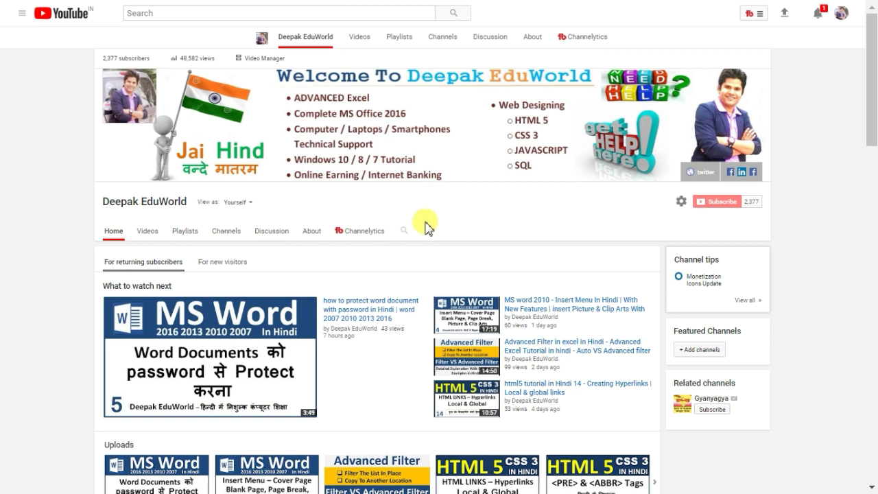
scroll(422, 222, down, 5)
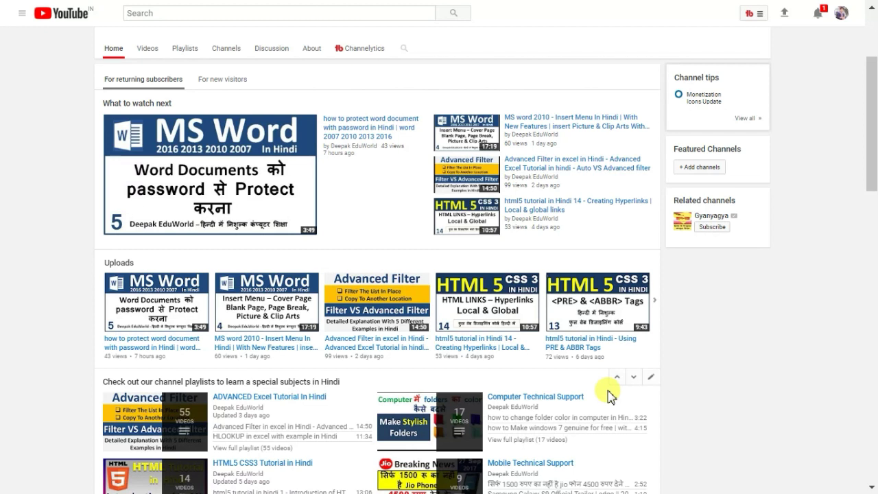
scroll(638, 379, down, 2)
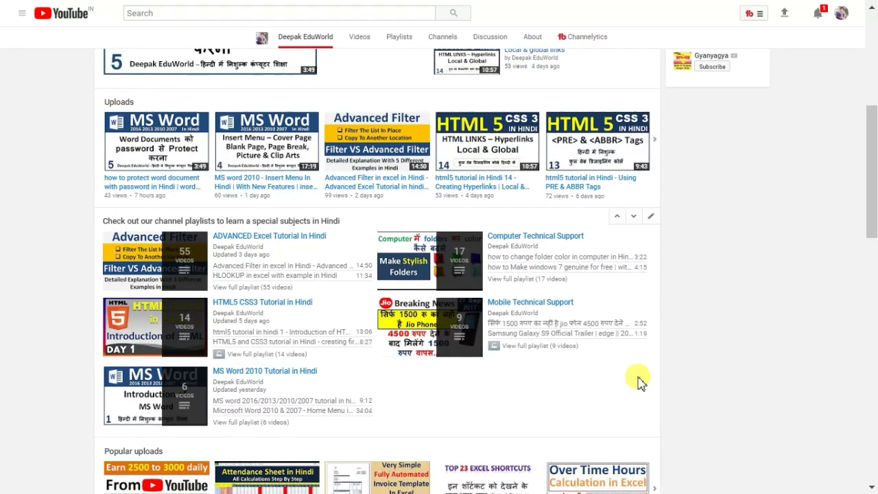
scroll(637, 381, down, 3)
scroll(638, 383, down, 1)
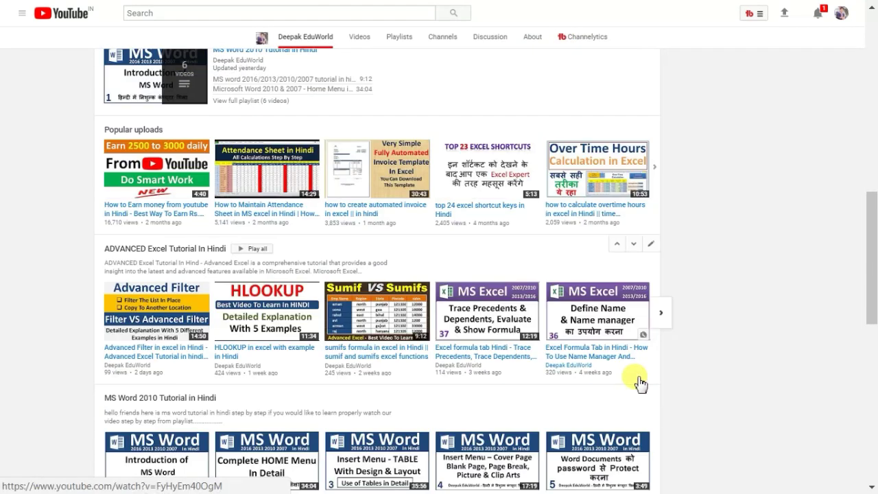
scroll(638, 382, down, 2)
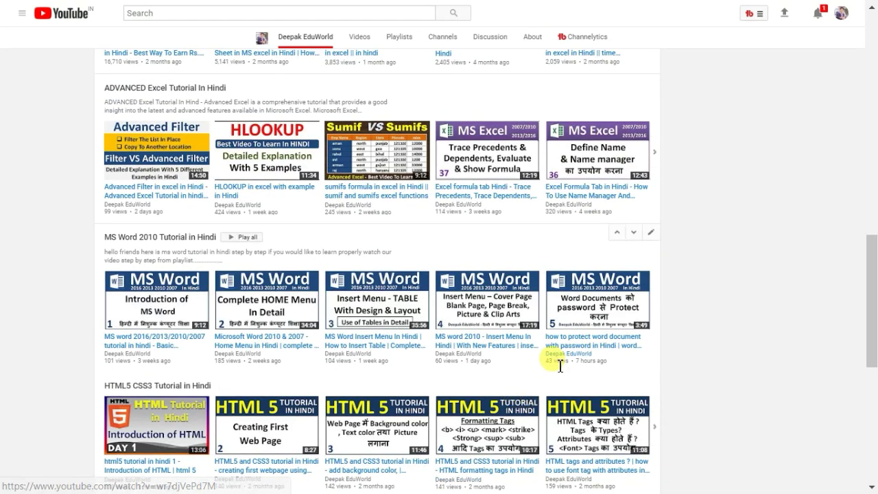
scroll(558, 370, down, 2)
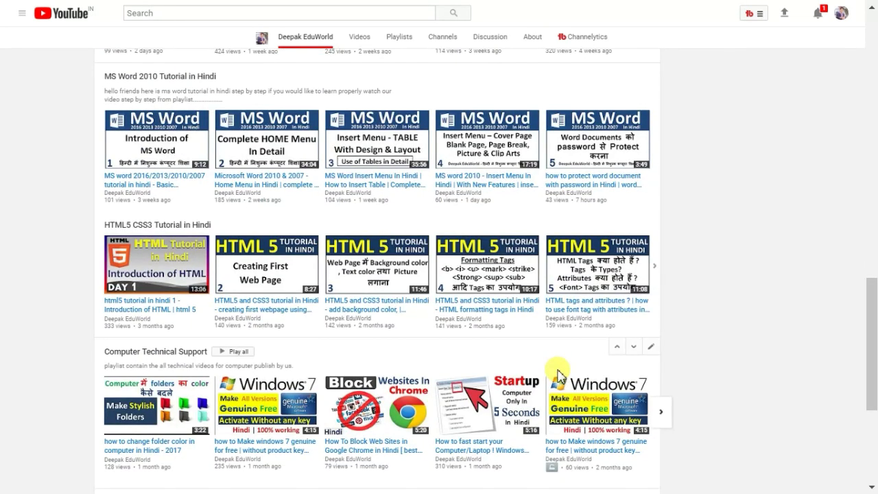
scroll(558, 376, down, 1)
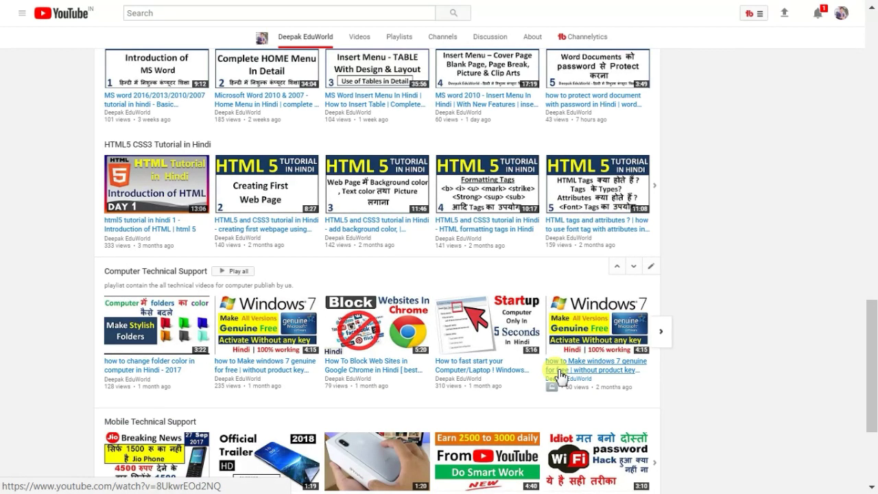
scroll(558, 374, up, 4)
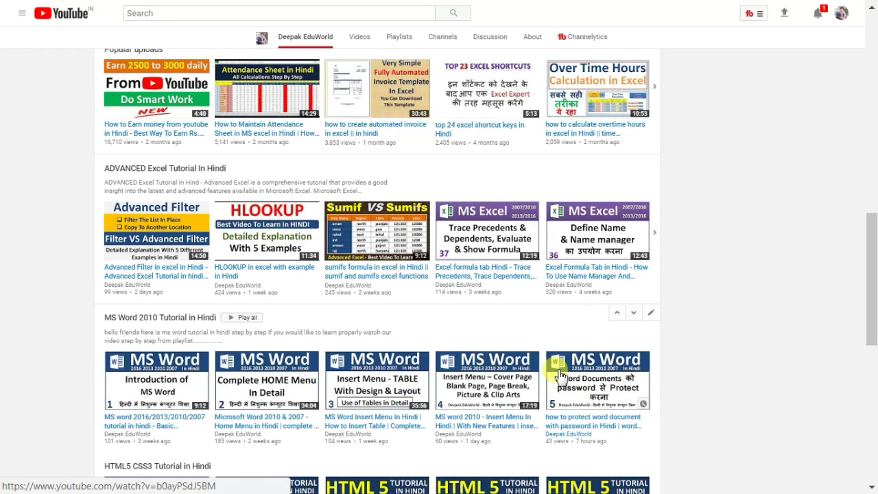
scroll(558, 374, up, 7)
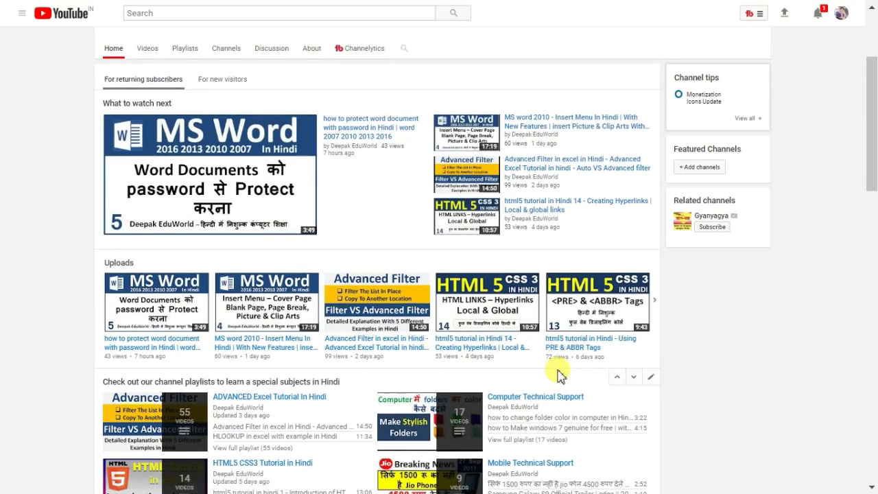
scroll(558, 376, up, 2)
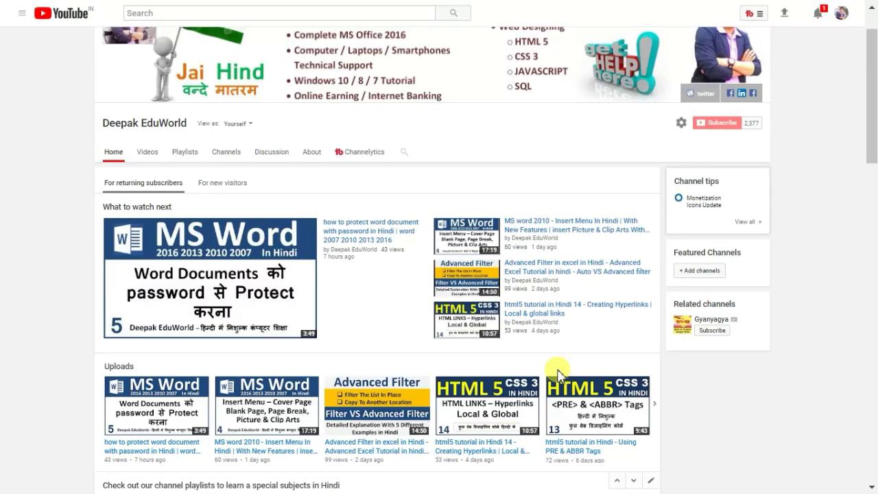